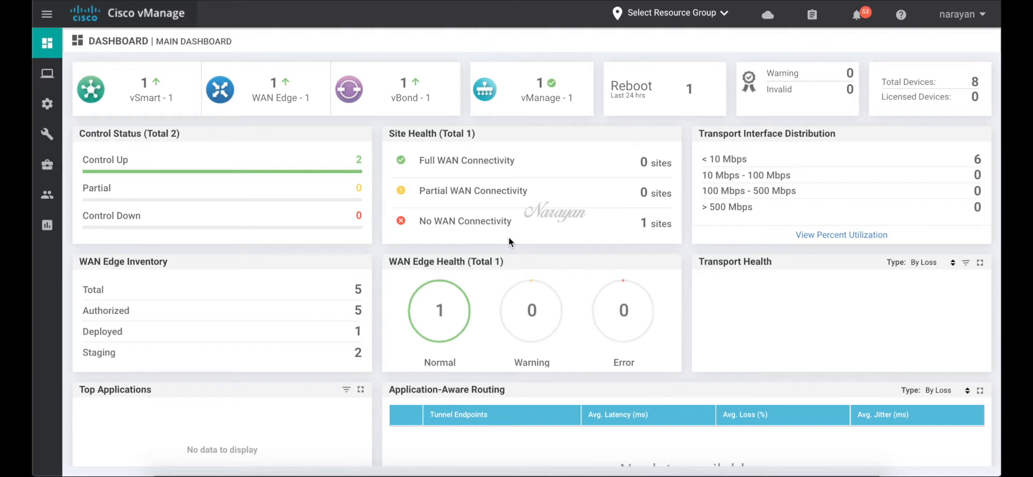
Enable Cloud onRamp for SaaS (CloudExpress) in the administration settings and save the change.
mouse_move(47, 197)
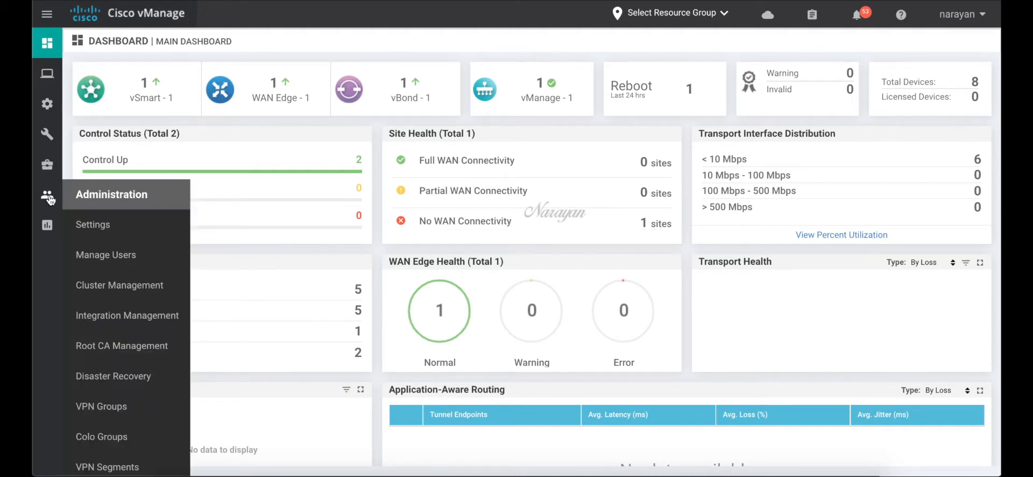
left_click(101, 225)
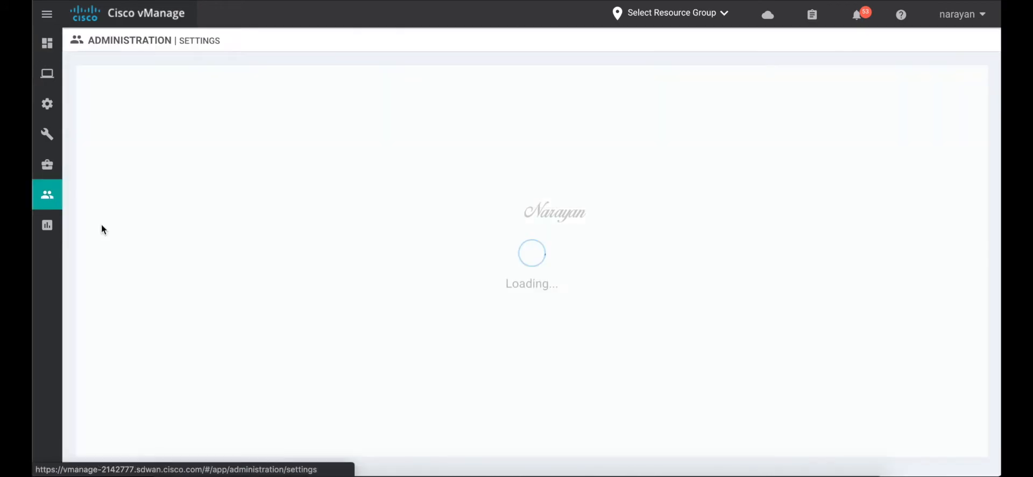
scroll(170, 275, "down", 2)
scroll(169, 276, "down", 3)
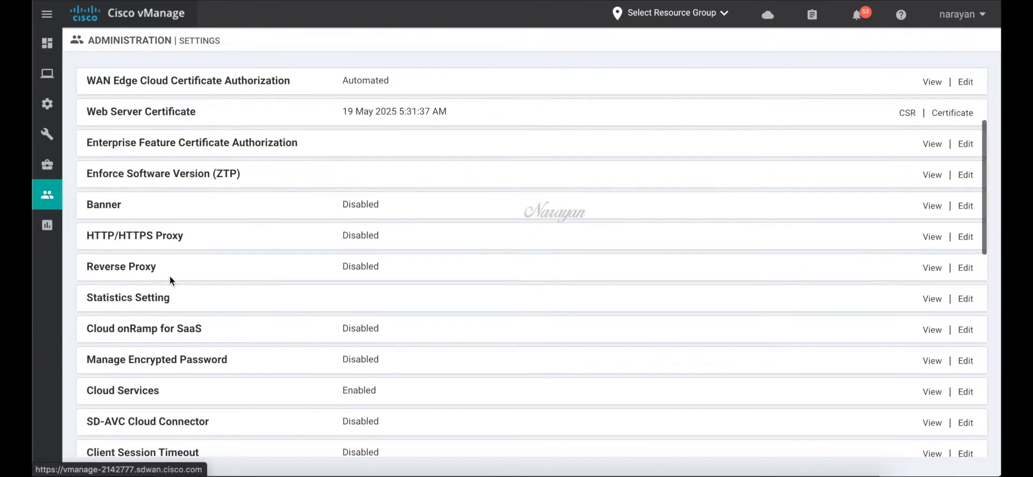
left_click(961, 333)
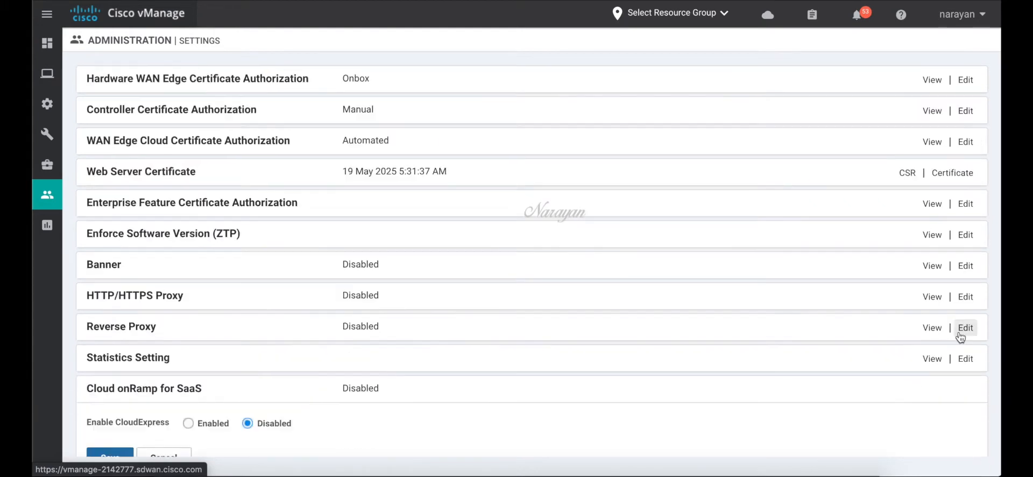
scroll(721, 384, "down", 2)
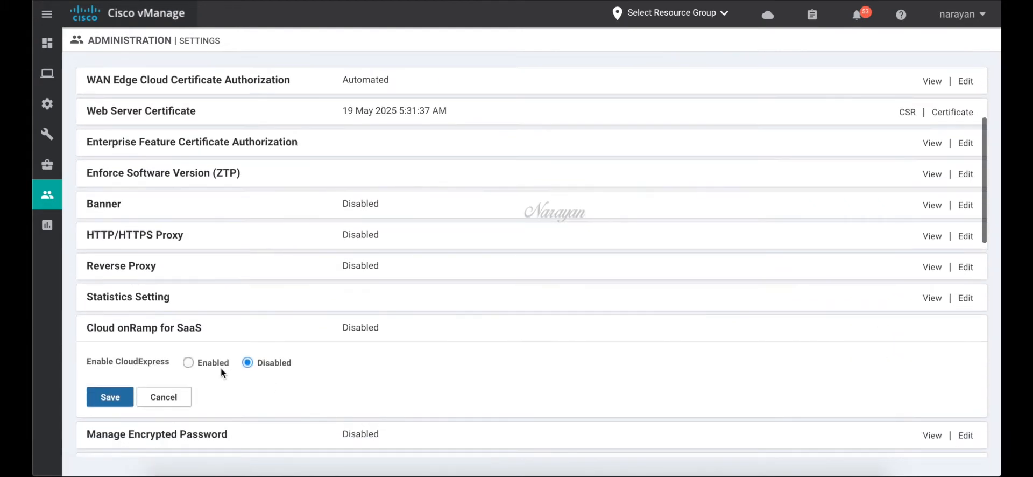
left_click(189, 363)
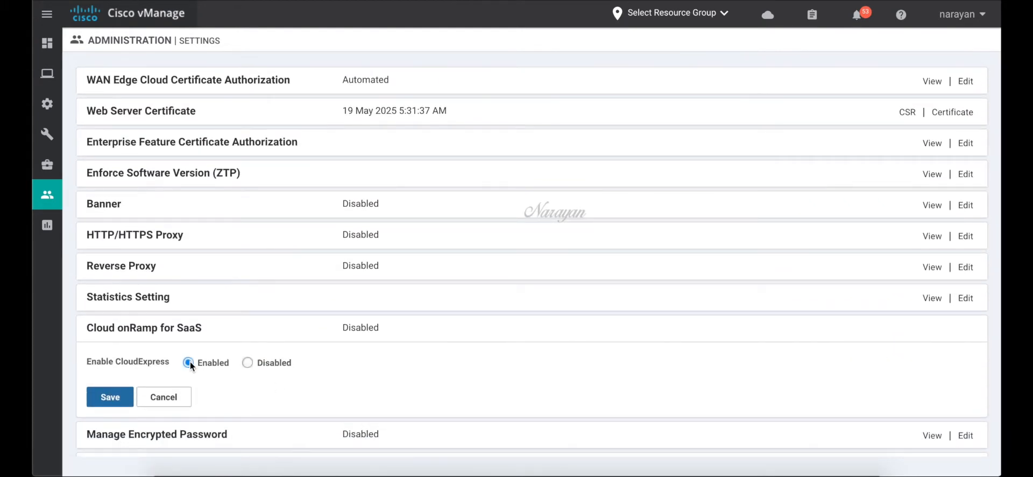
left_click(112, 397)
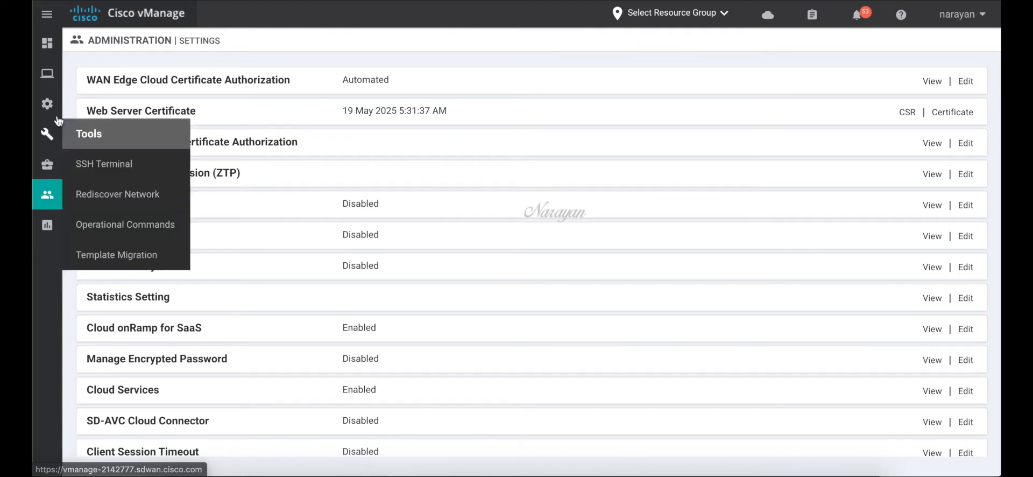
Open the centralized policy cor-saas-policy for editing and show its application-aware routing traffic rules.
mouse_move(67, 102)
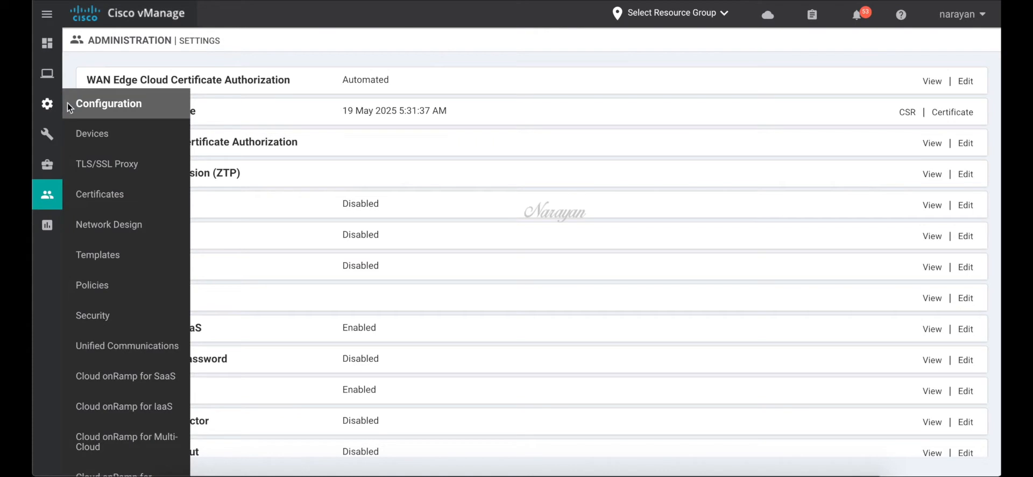
left_click(105, 280)
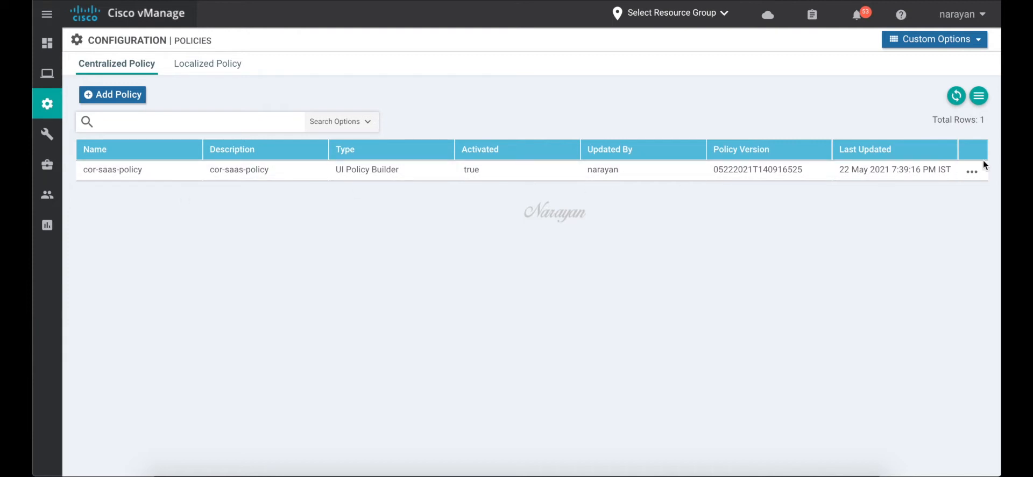
left_click(972, 171)
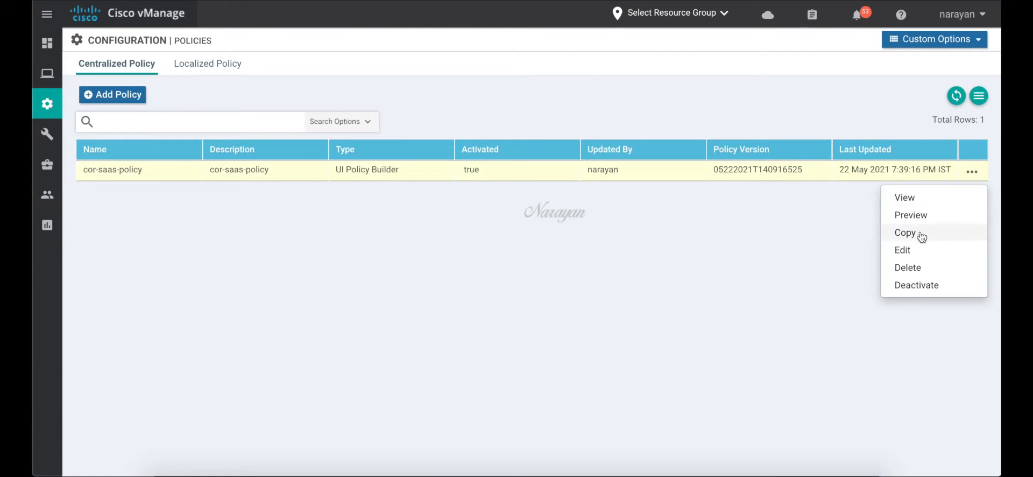
left_click(917, 250)
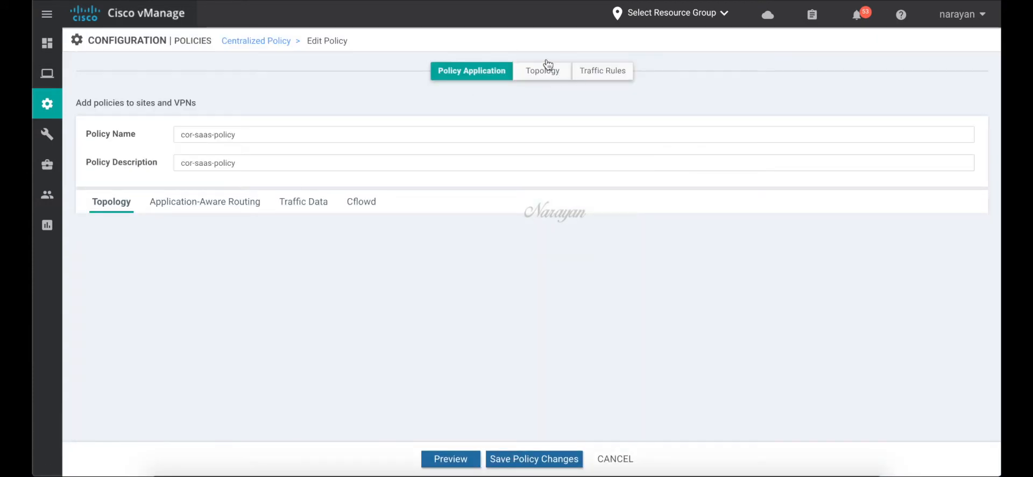
left_click(591, 74)
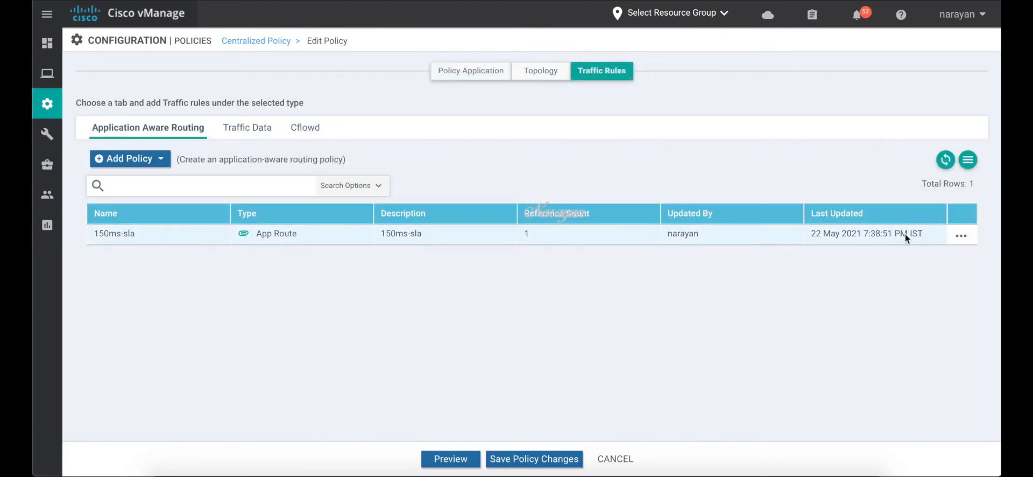
View the 150ms-sla app route policy with its match conditions and actions expanded, and close it.
left_click(961, 236)
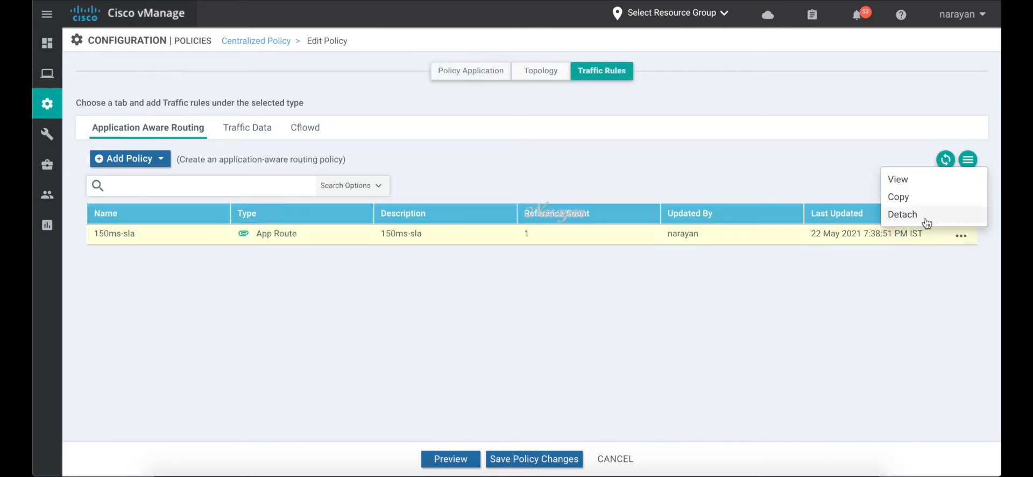
left_click(909, 181)
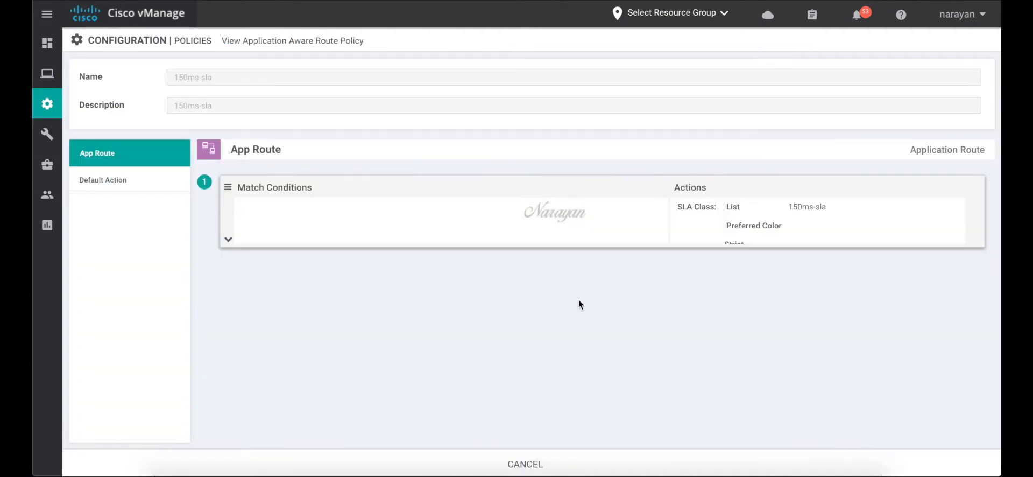
left_click(228, 239)
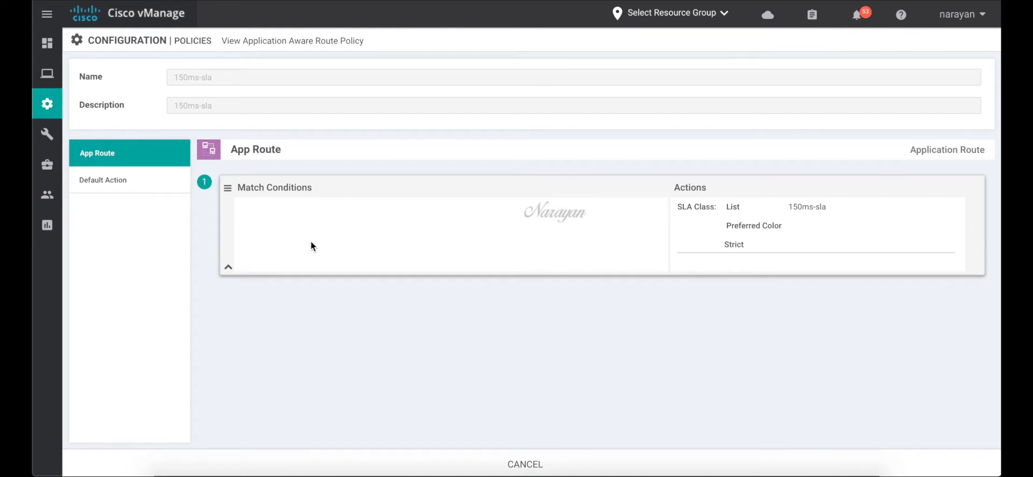
left_click(526, 463)
left_click(527, 460)
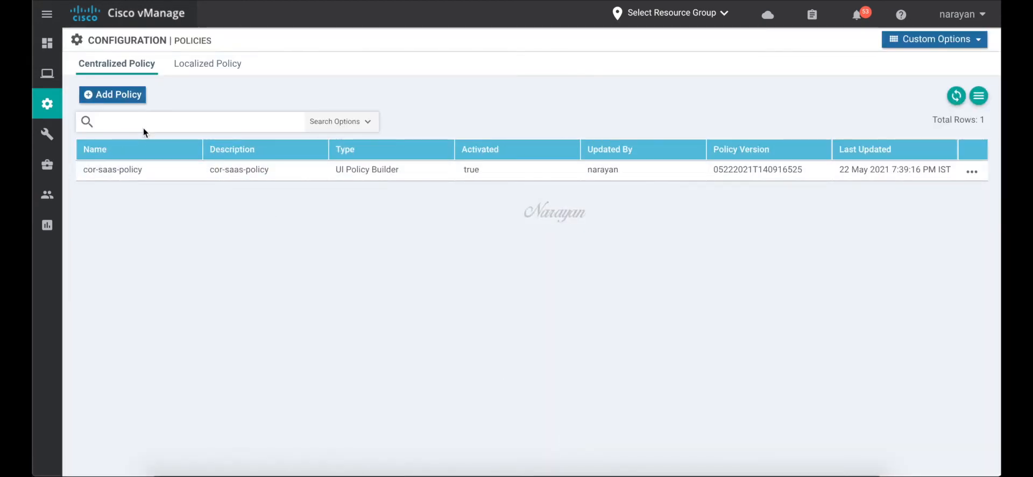
Open the configuration templates and examine the device templates and their attached devices.
mouse_move(47, 104)
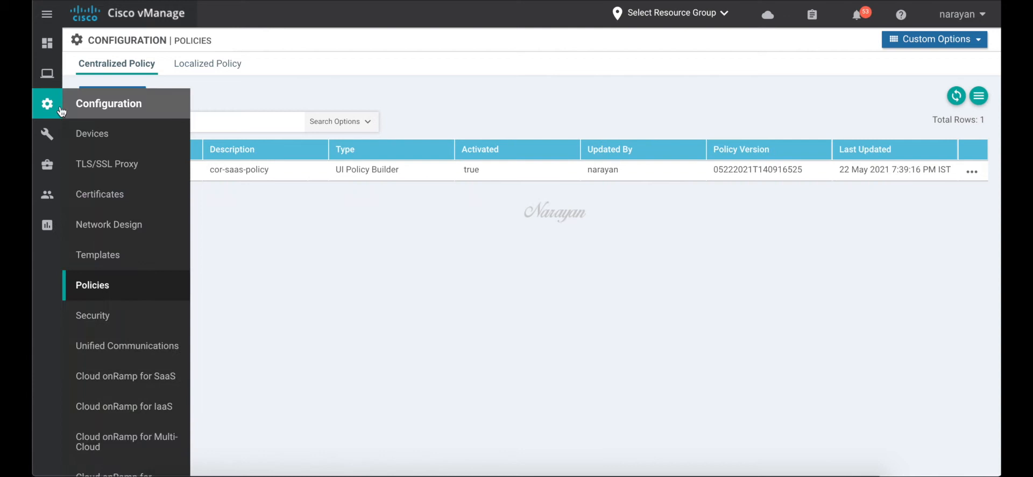
left_click(120, 257)
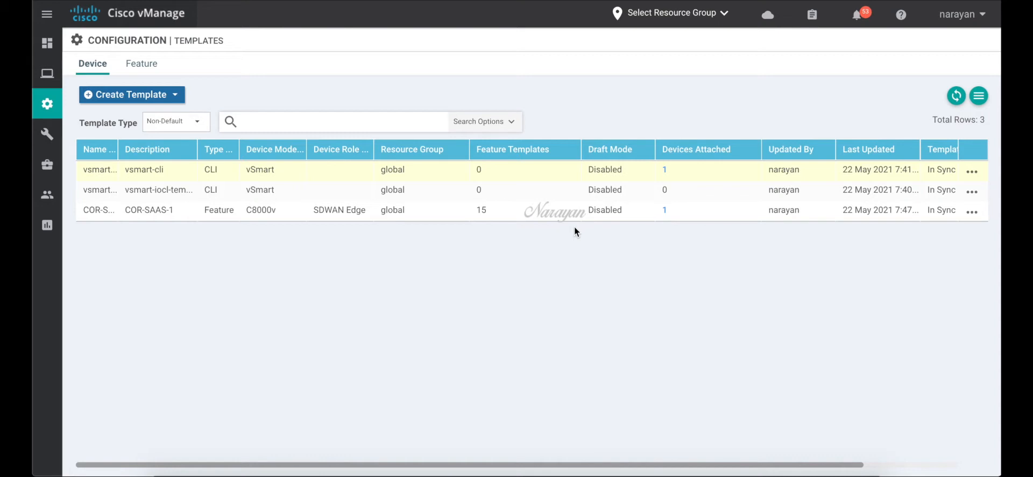
Open the Applications and Policy setup of Cloud onRamp for SaaS.
left_click(767, 17)
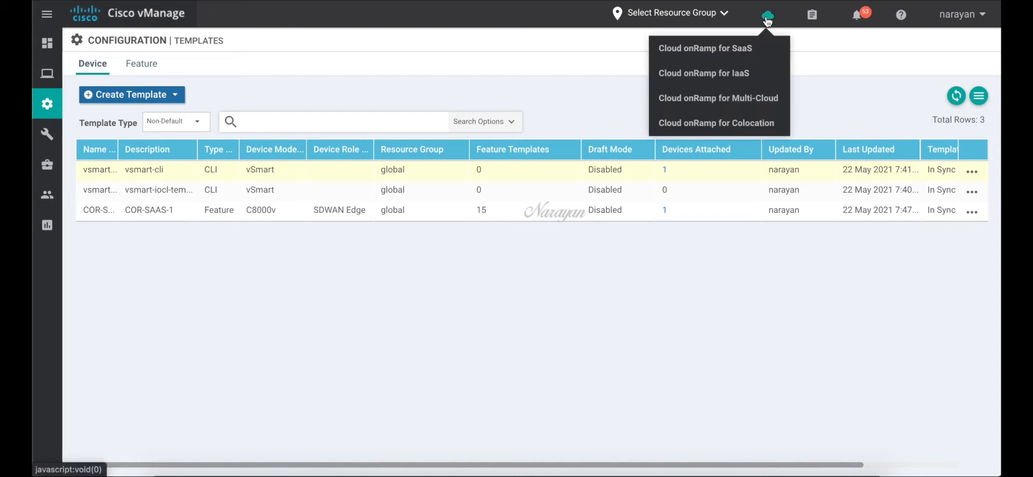
left_click(753, 49)
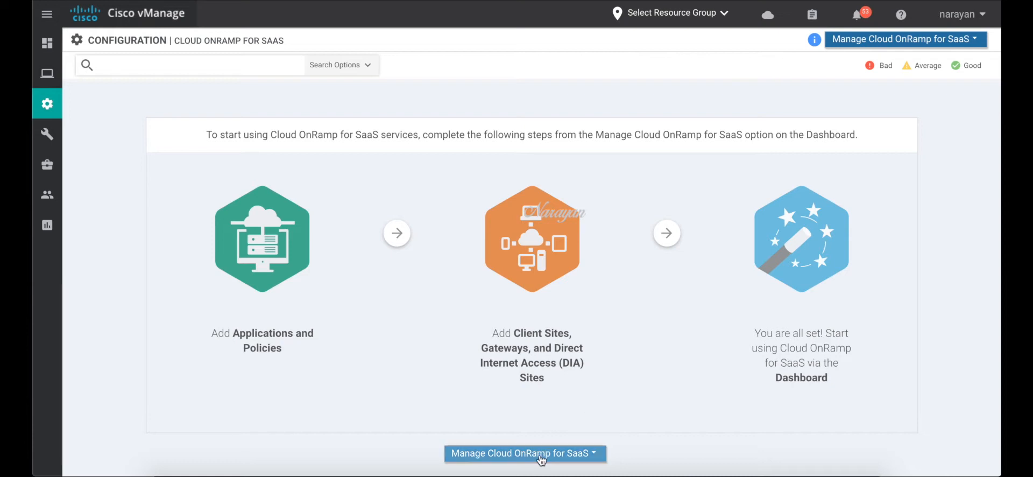
left_click(540, 453)
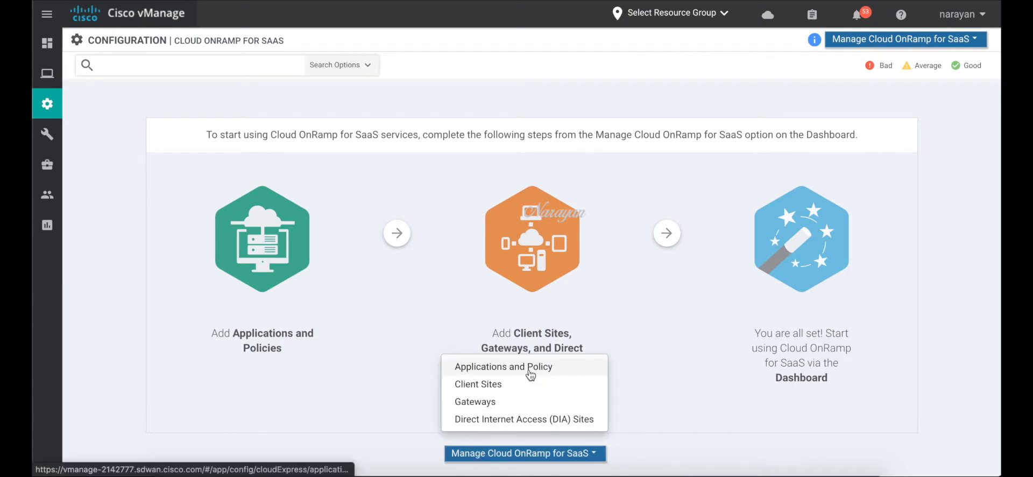
left_click(529, 371)
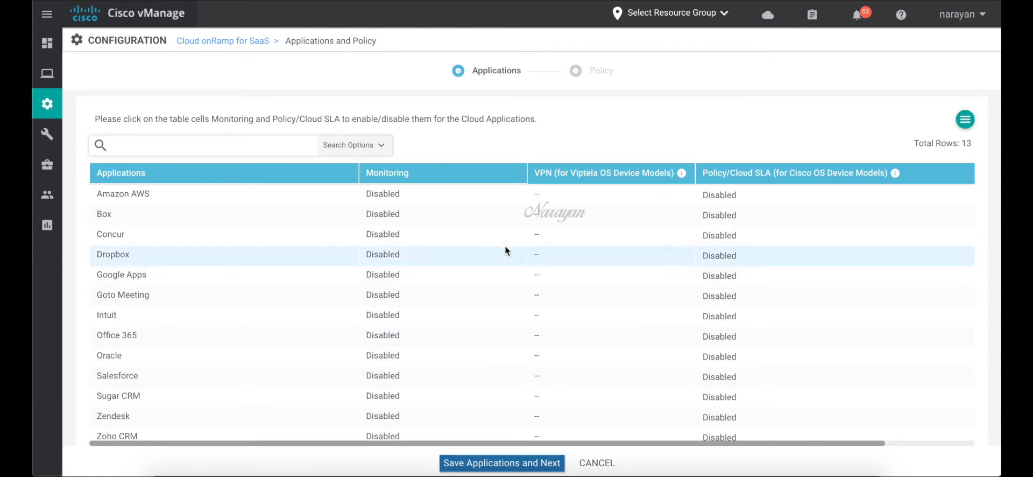
Set both Monitoring and Policy/Cloud SLA to Enabled for Amazon AWS.
left_click(496, 195)
left_click(496, 195)
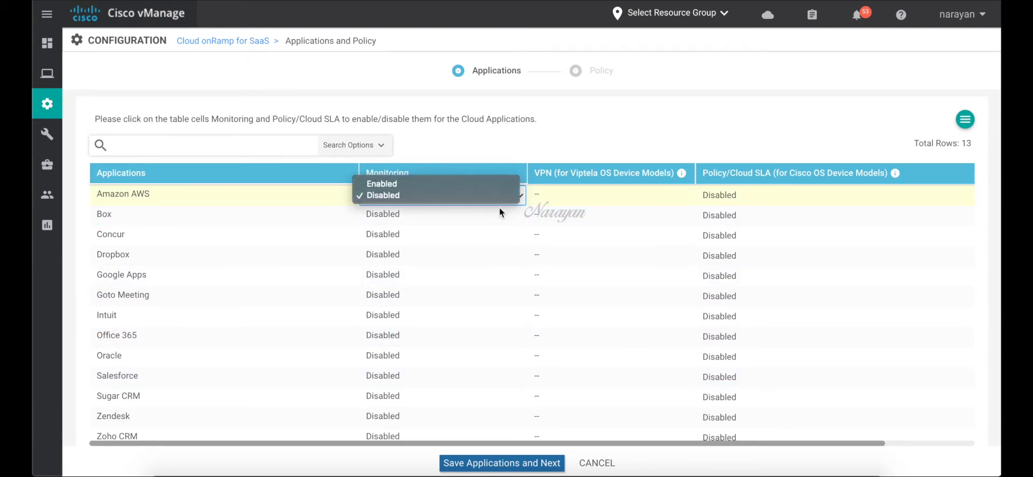
left_click(496, 184)
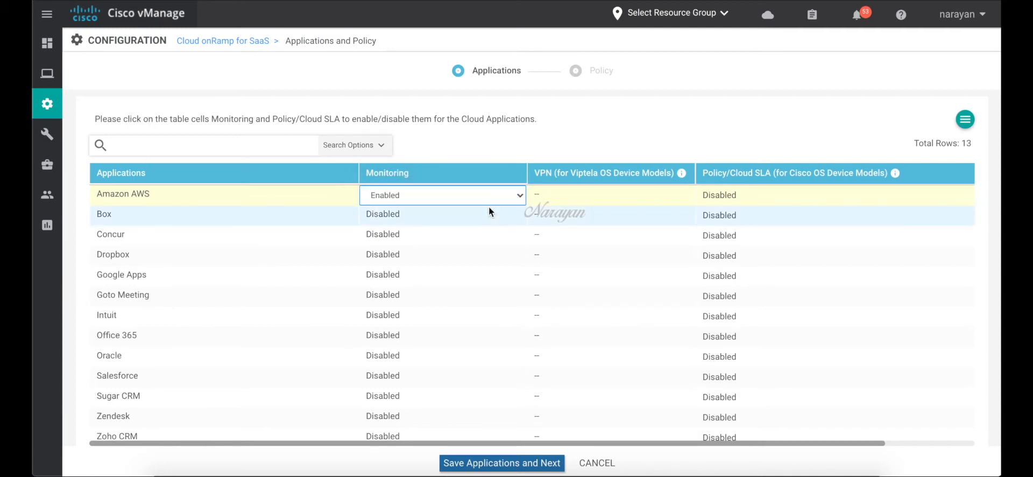
left_click(727, 195)
left_click(685, 195)
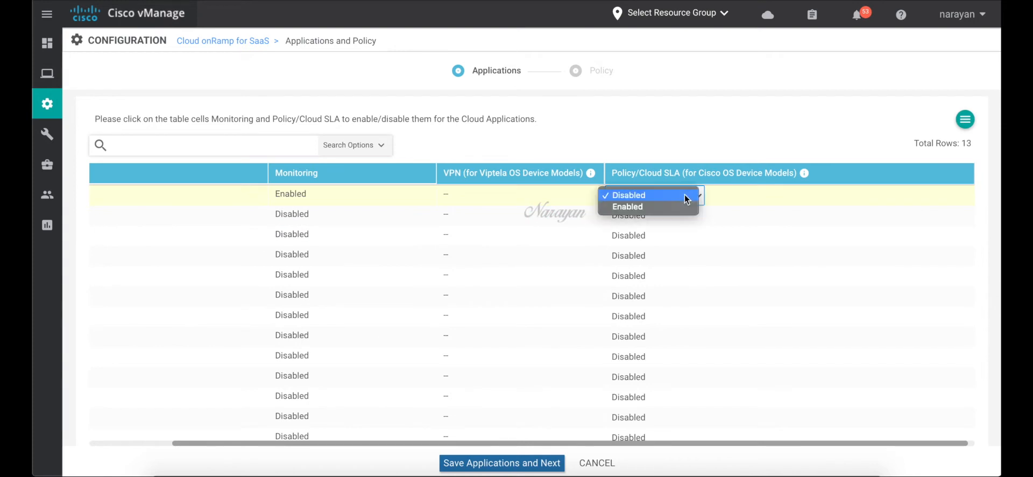
left_click(683, 206)
Set both Monitoring and Policy/Cloud SLA to Enabled for Office 365.
scroll(429, 278, "left", 2)
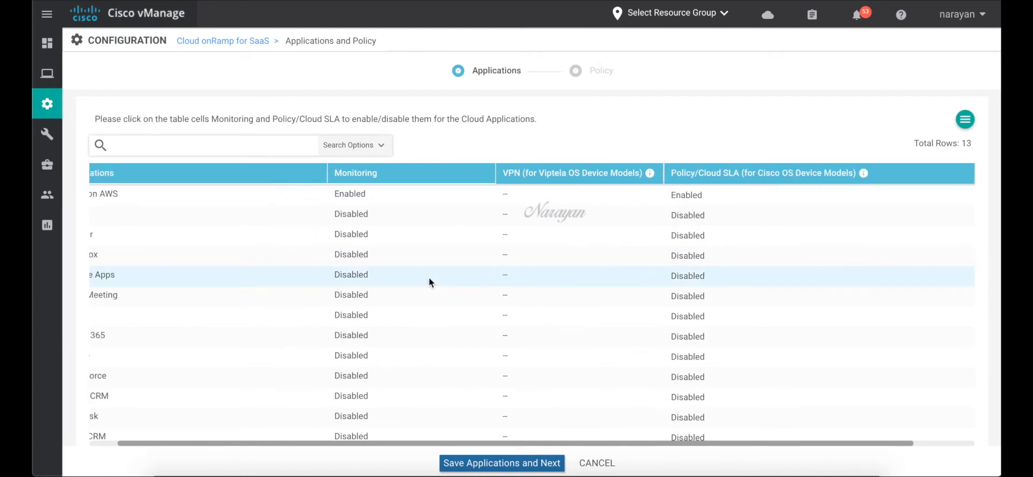
left_click(429, 334)
left_click(434, 336)
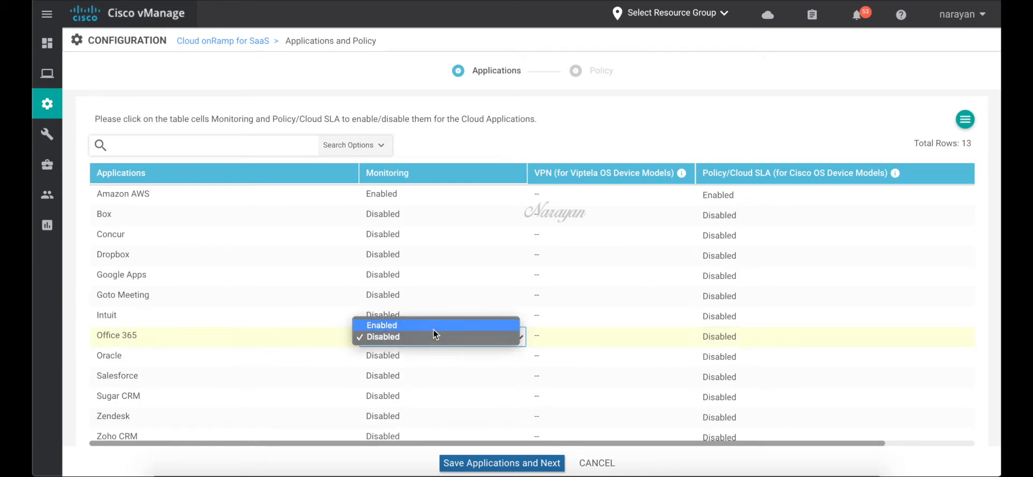
left_click(434, 329)
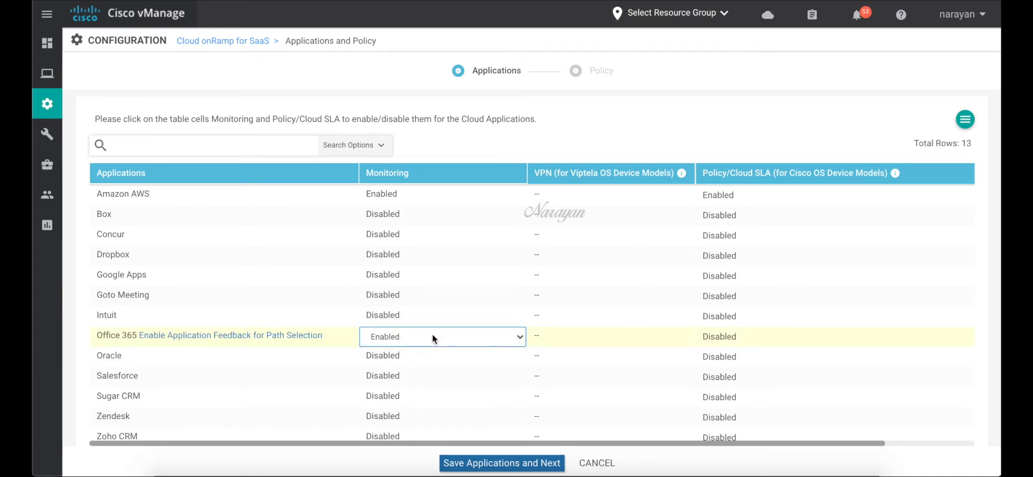
scroll(432, 333, "right", 3)
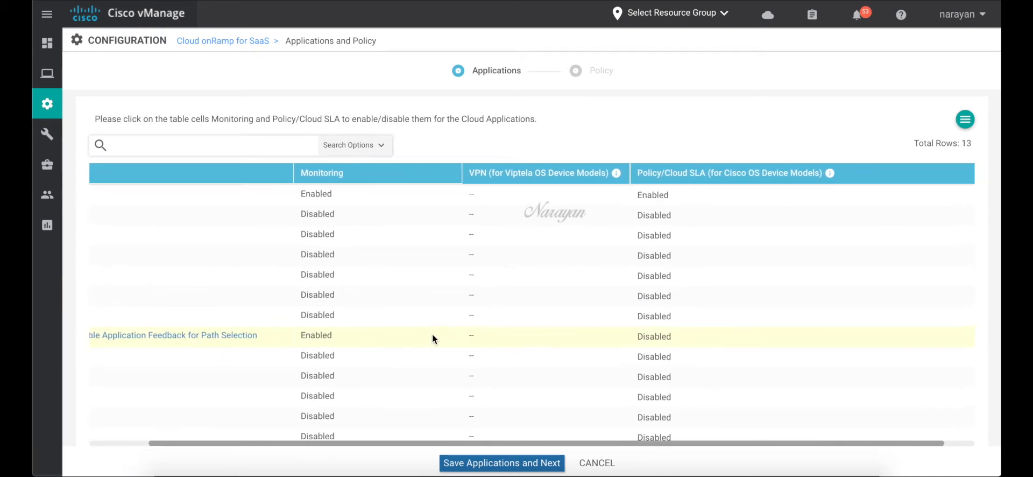
left_click(649, 335)
left_click(649, 335)
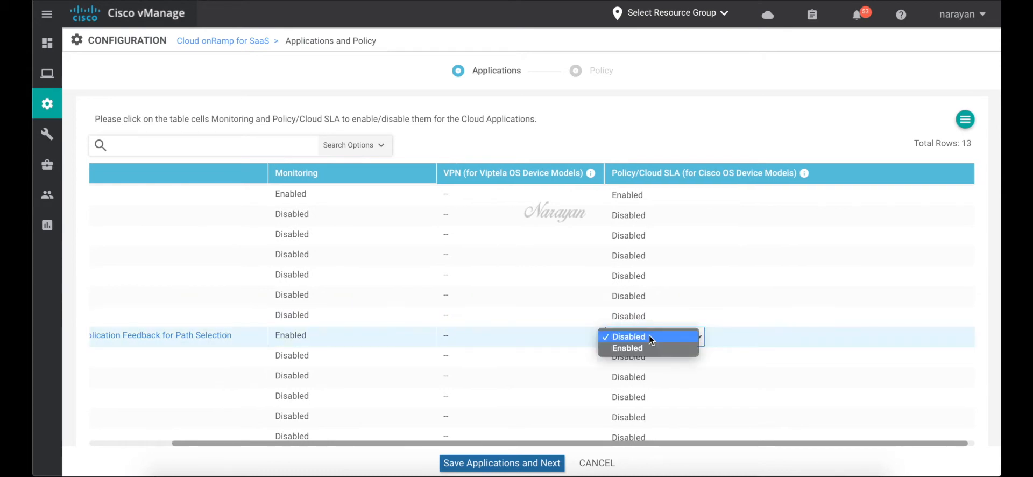
left_click(649, 347)
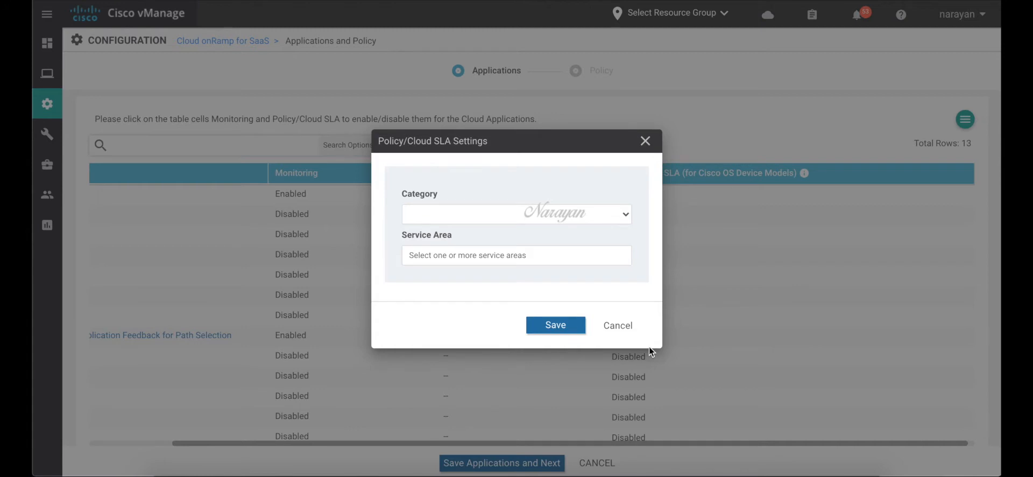
Set Office 365's Policy/Cloud SLA category to All with service areas Exchange, SharePoint and Skype, and save the settings.
left_click(626, 216)
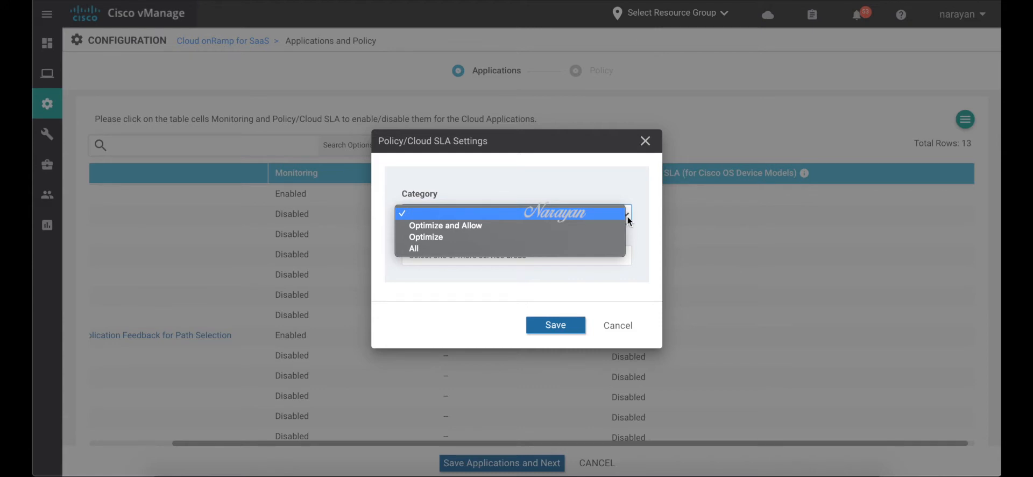
left_click(607, 247)
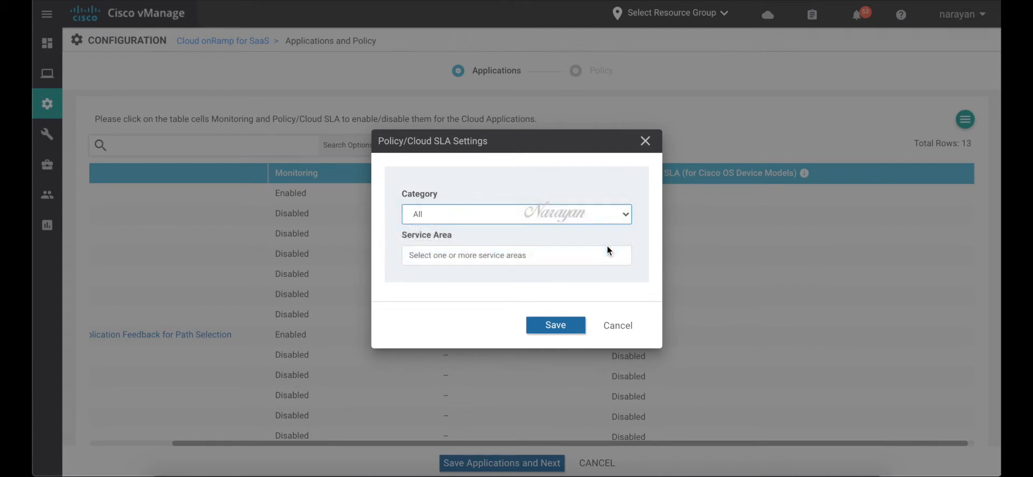
left_click(599, 256)
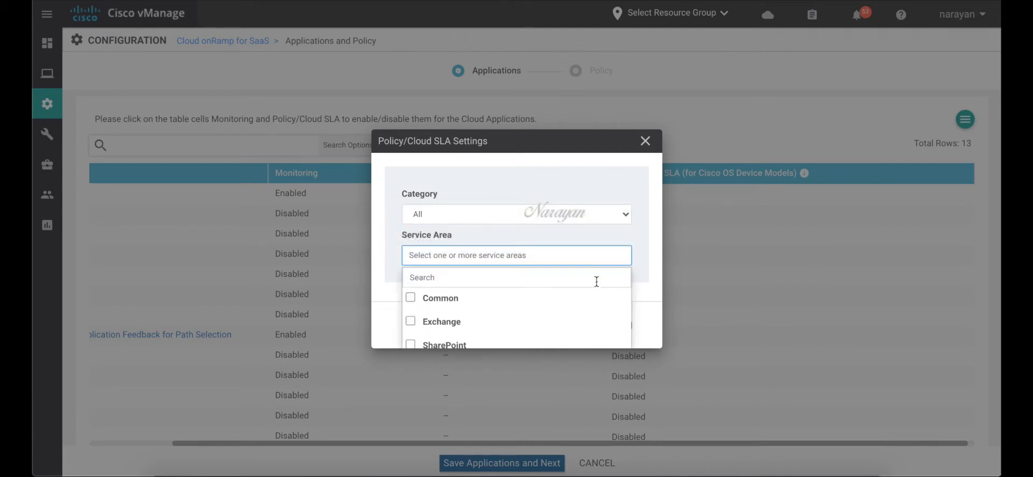
scroll(596, 281, "down", 2)
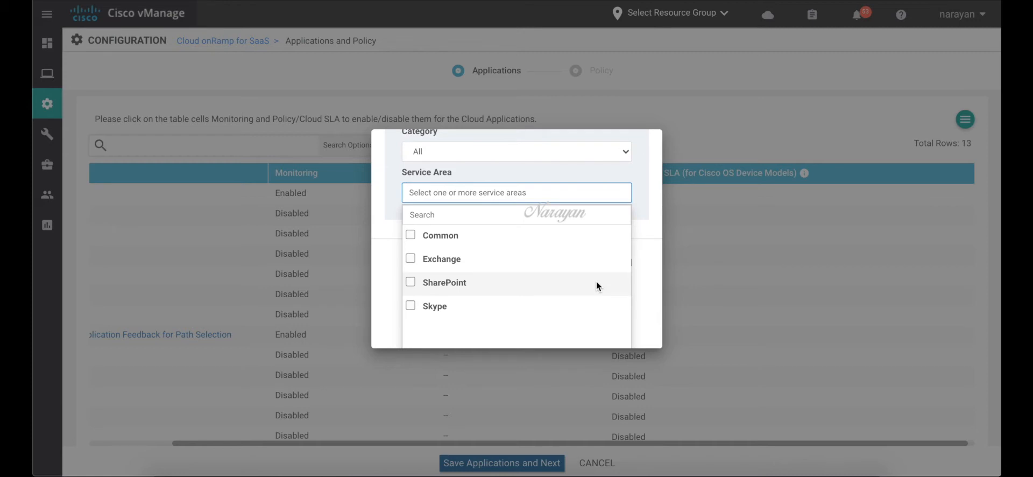
left_click(412, 258)
left_click(412, 283)
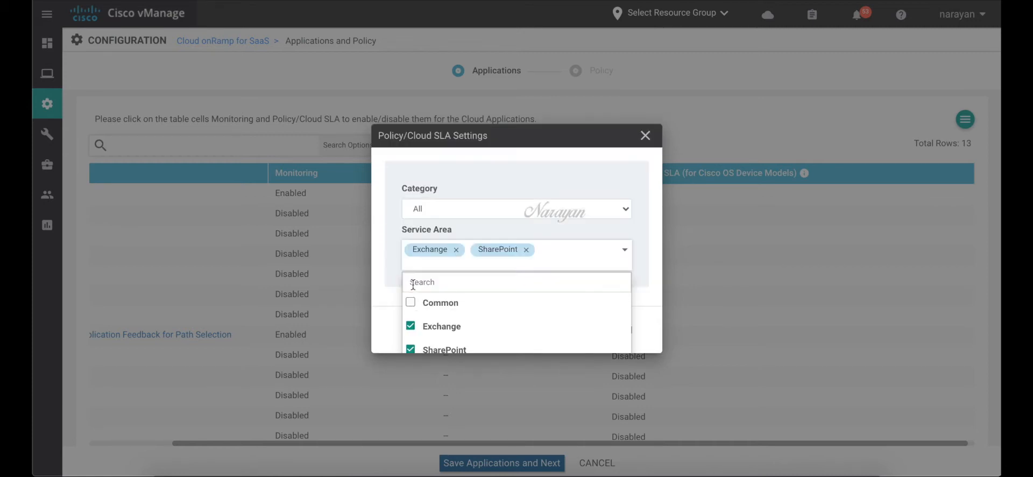
scroll(412, 318, "down", 2)
left_click(412, 318)
left_click(387, 309)
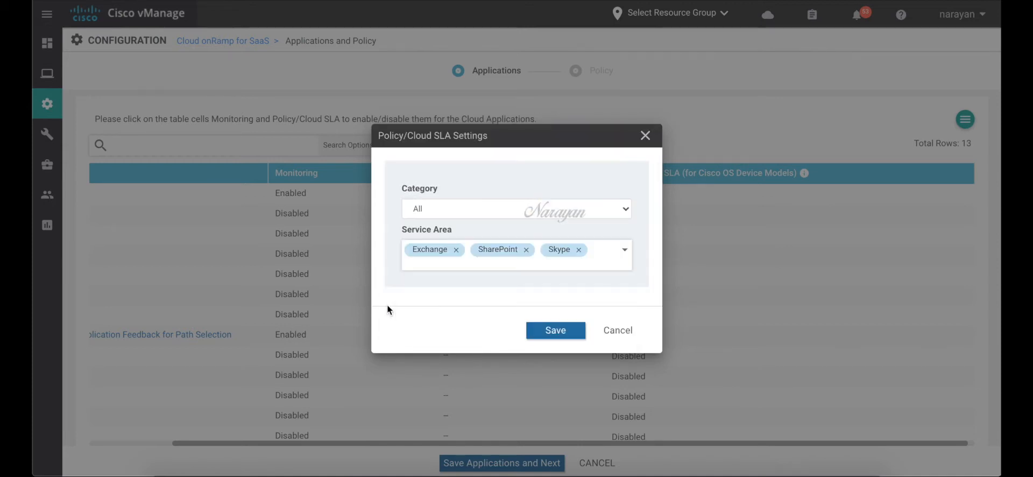
left_click(557, 330)
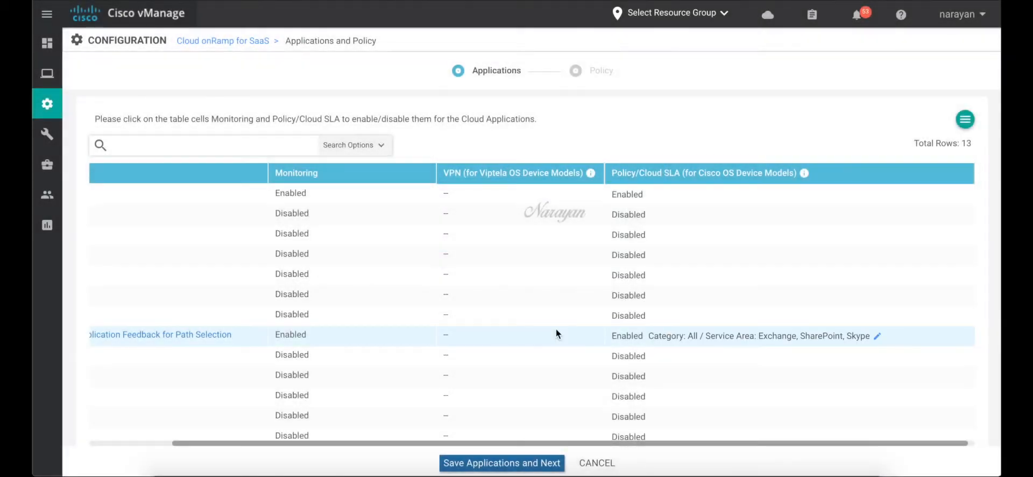
Examine the Application Feedback options for Office 365 path selection, leaving telemetry and Application Response Time disabled.
scroll(557, 329, "left", 2)
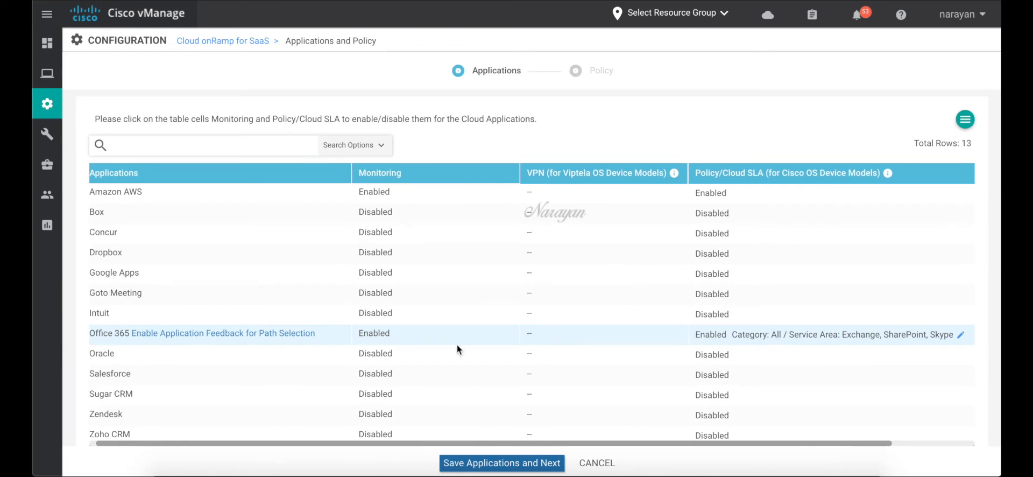
left_click(243, 337)
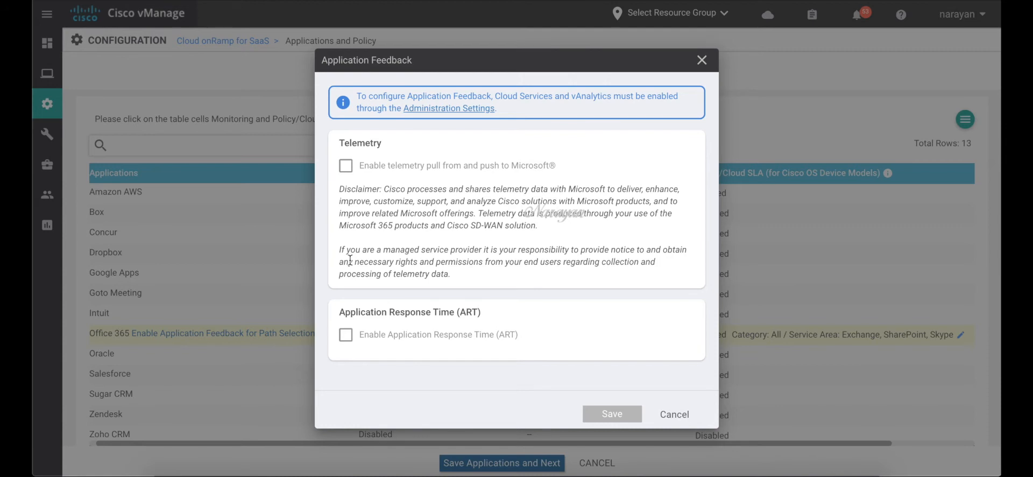
left_click(674, 413)
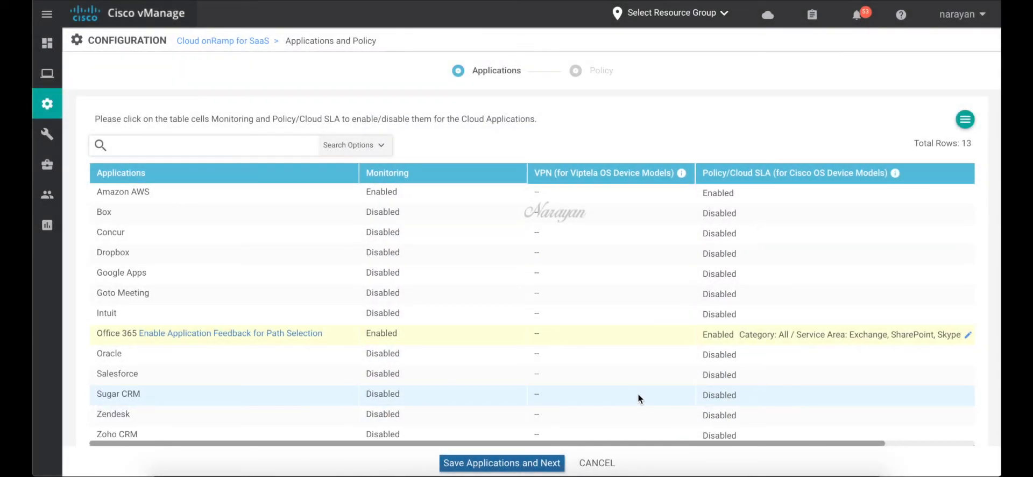
Save the application settings and review the App Route sequences of the 150ms-sla application-aware routing policy.
left_click(516, 466)
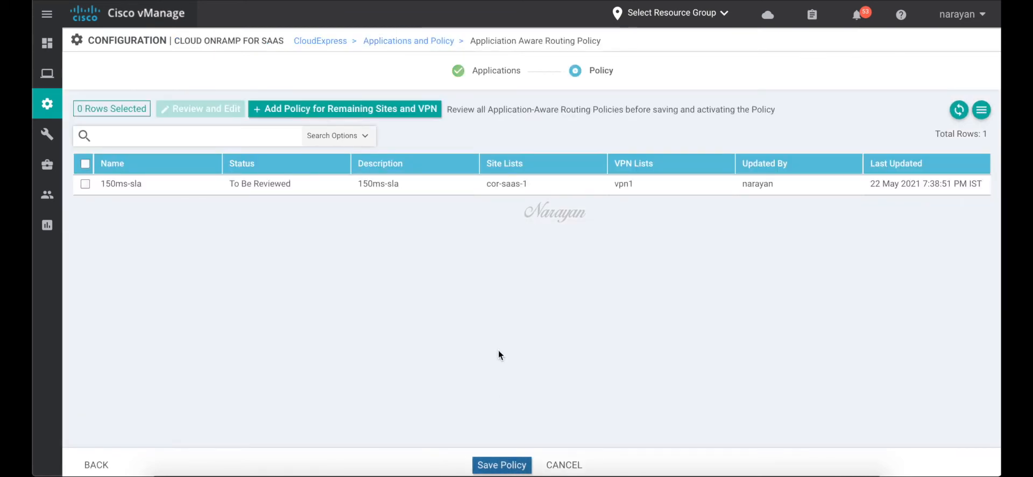
left_click(85, 183)
left_click(204, 109)
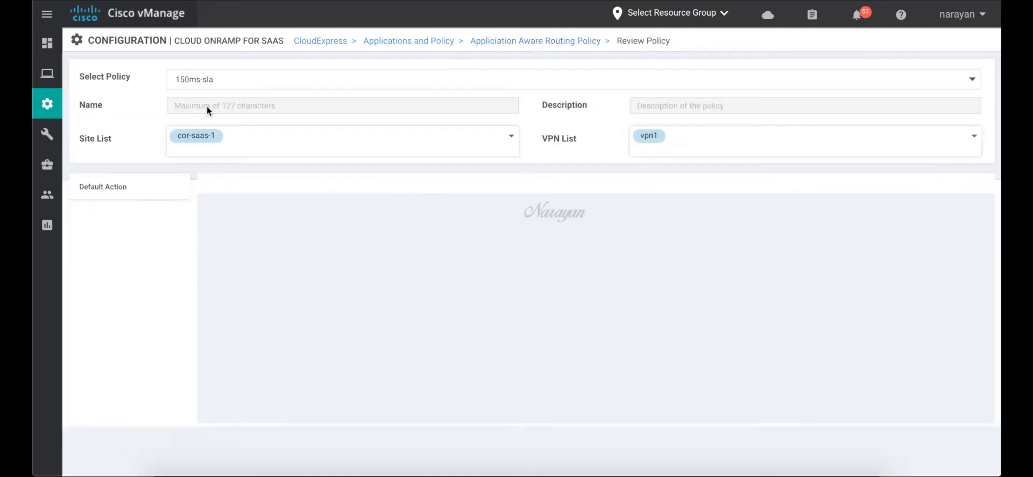
scroll(245, 246, "down", 1)
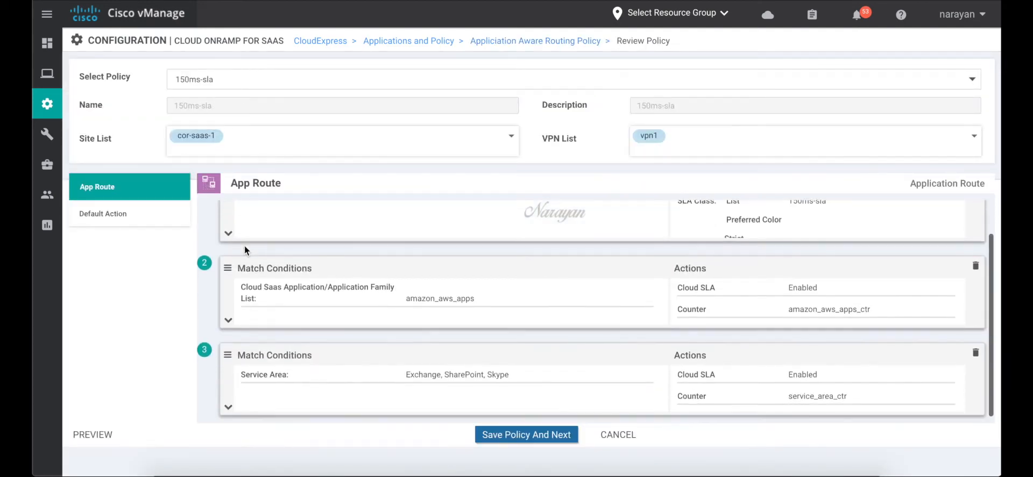
scroll(245, 246, "up", 1)
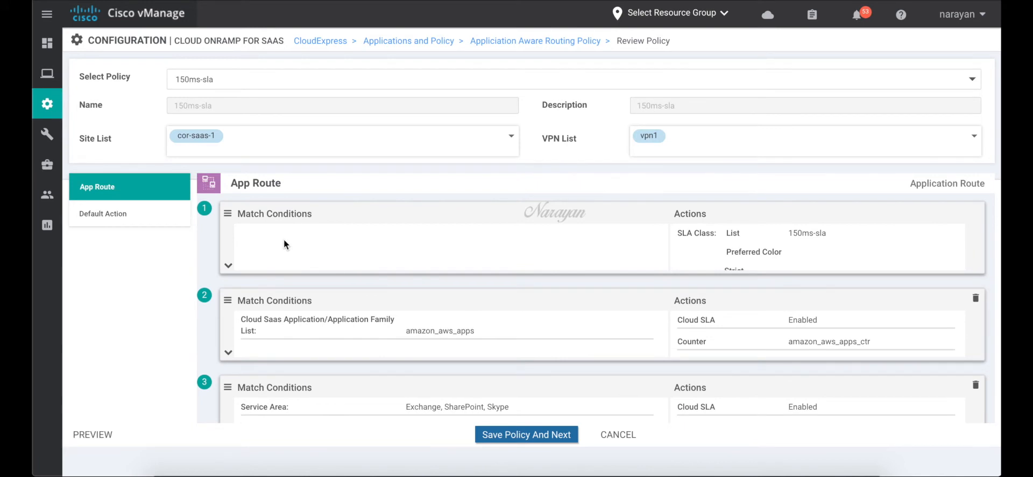
scroll(284, 244, "down", 1)
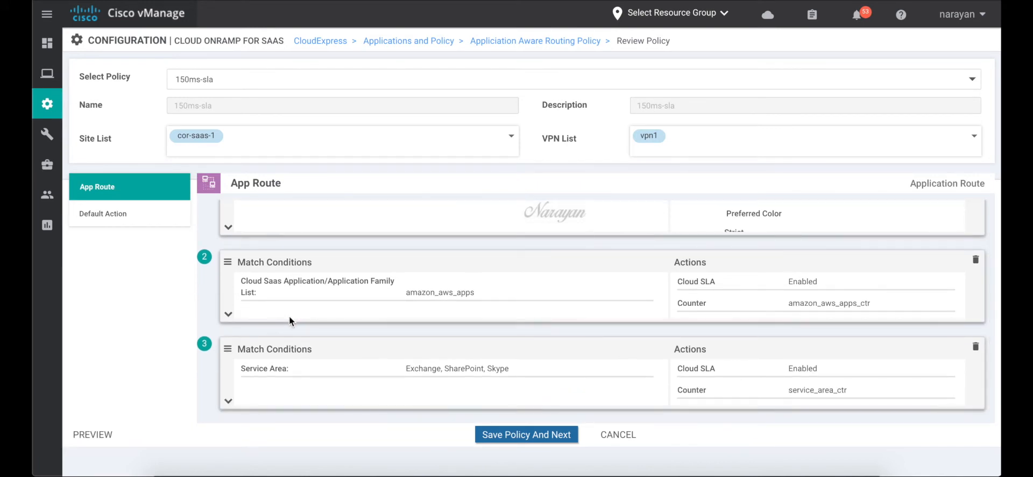
scroll(290, 317, "up", 1)
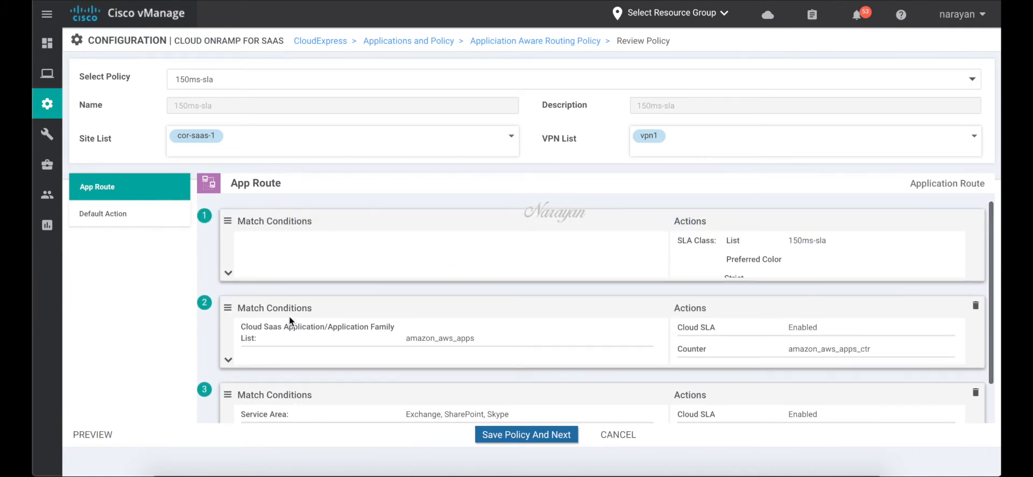
Reorder the App Route sequences to put the service-area rule first and the Amazon AWS rule second, then save and activate the policy.
left_click_drag(228, 315, 227, 225)
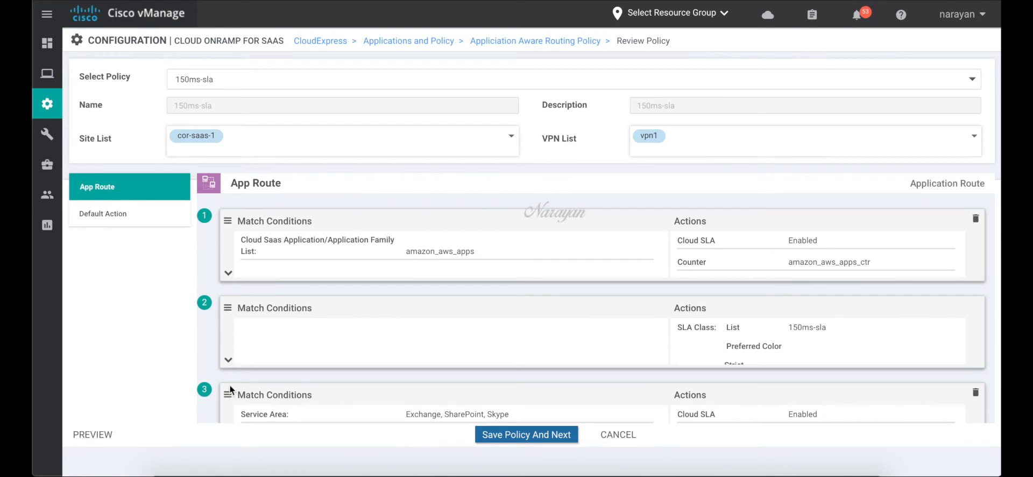
left_click_drag(228, 395, 221, 199)
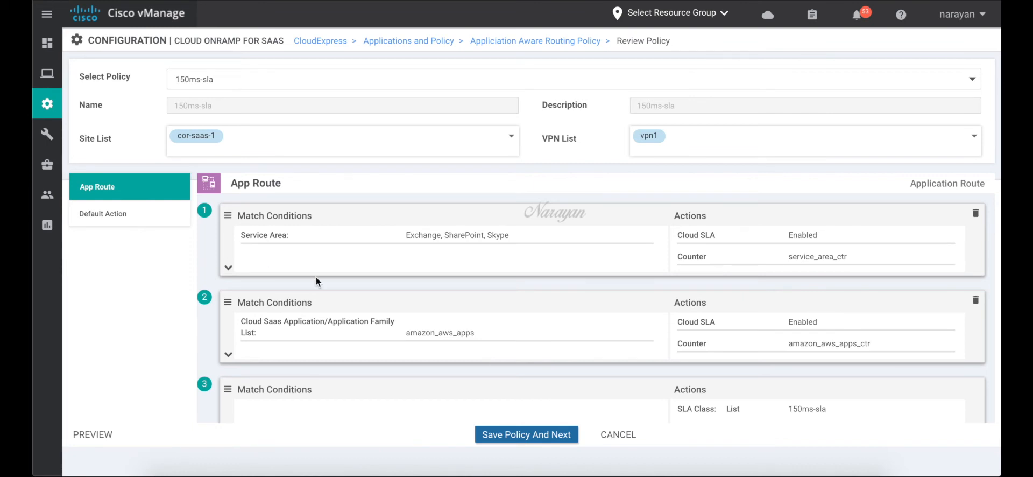
left_click(534, 437)
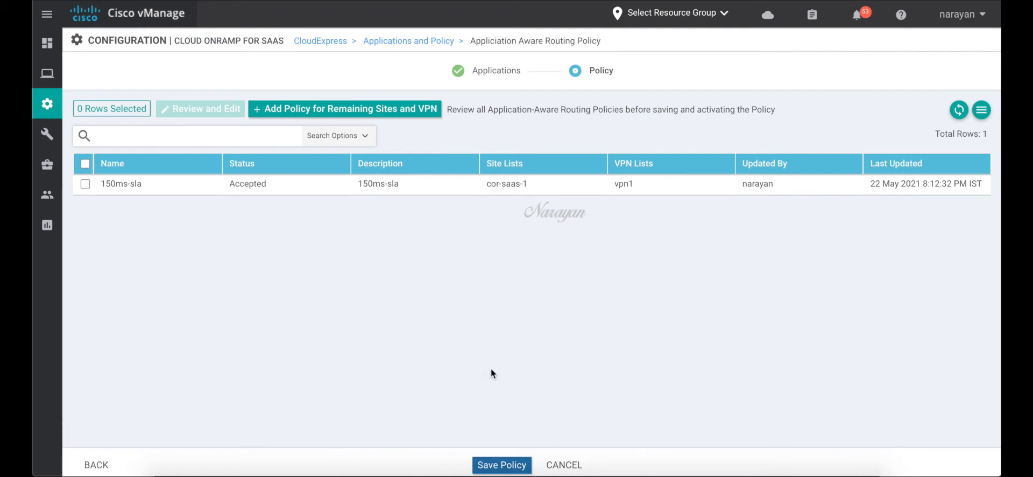
left_click(500, 465)
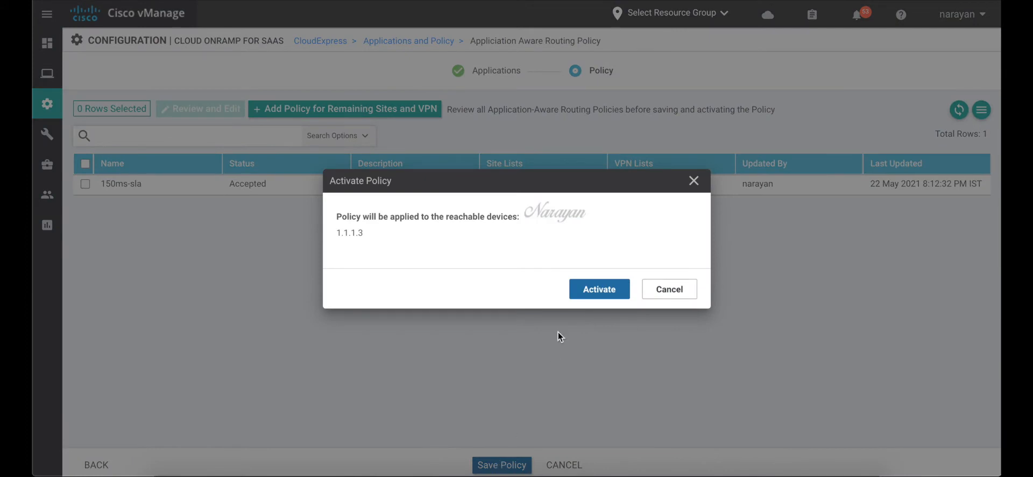
left_click(594, 290)
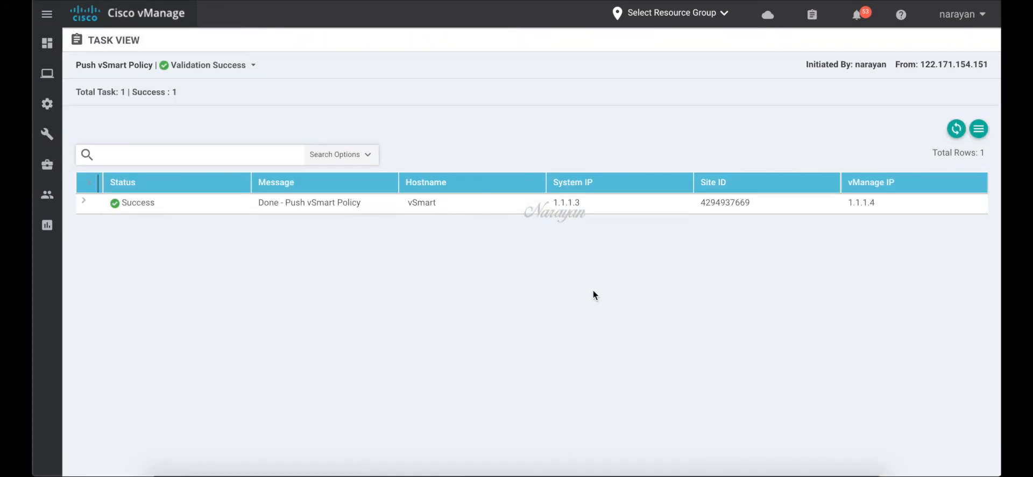
Open the Direct Internet Access sites of Cloud onRamp for SaaS and select site 1004144 (COR-SAAS-1) for attachment.
left_click(768, 15)
left_click(749, 38)
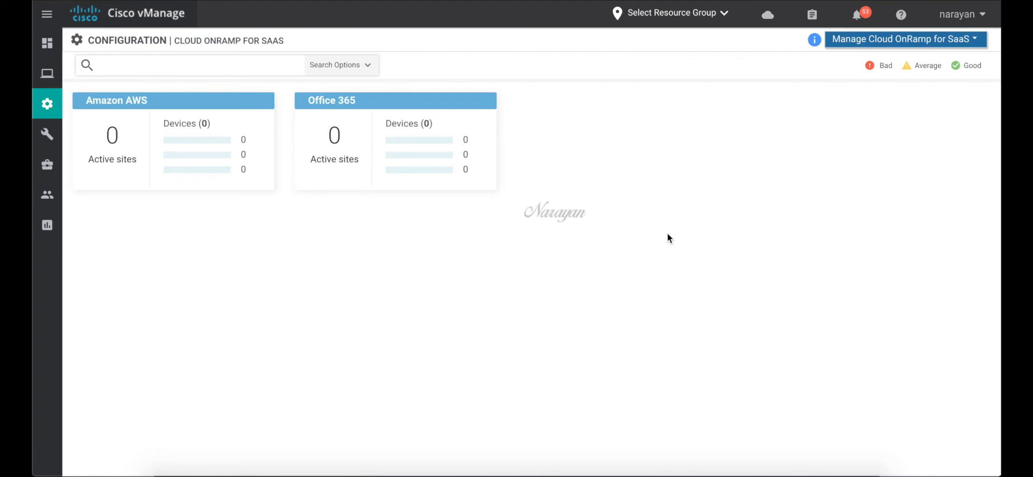
left_click(904, 39)
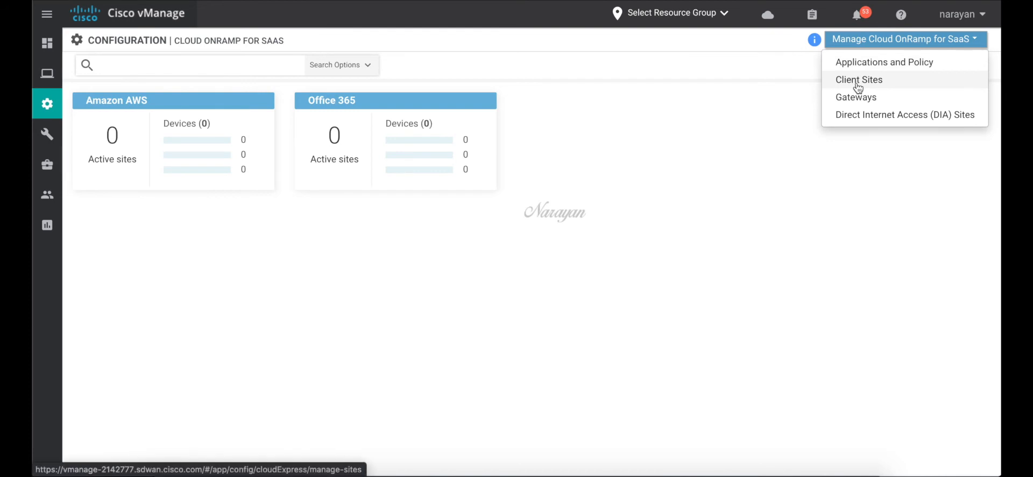
left_click(870, 117)
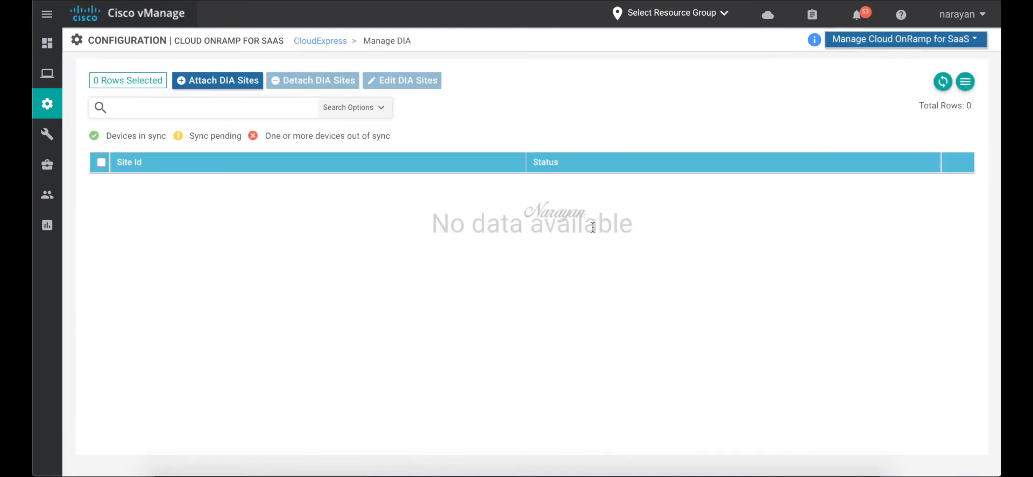
left_click(231, 82)
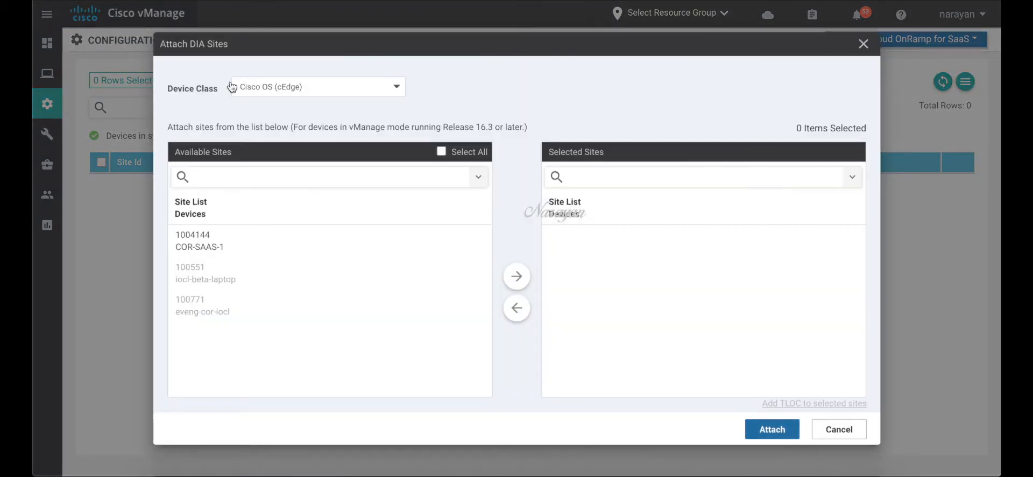
left_click(212, 241)
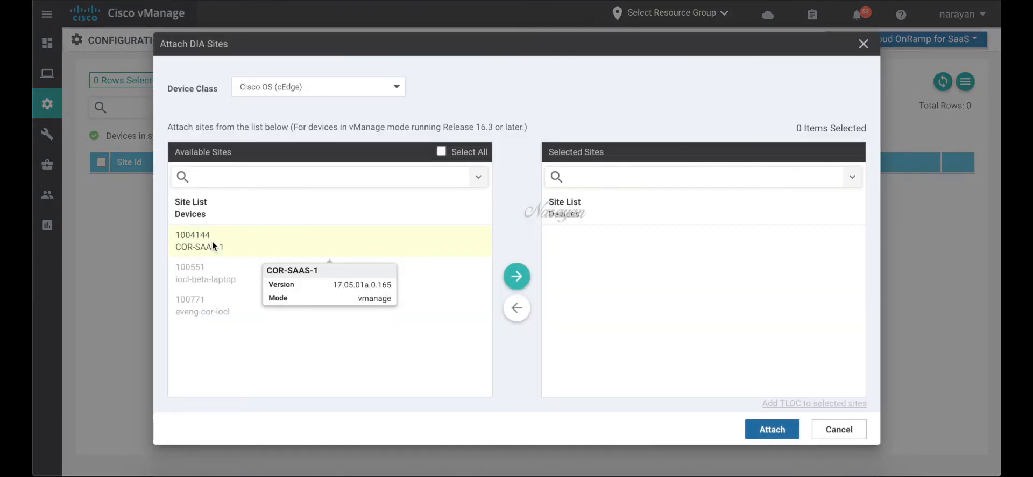
left_click(524, 275)
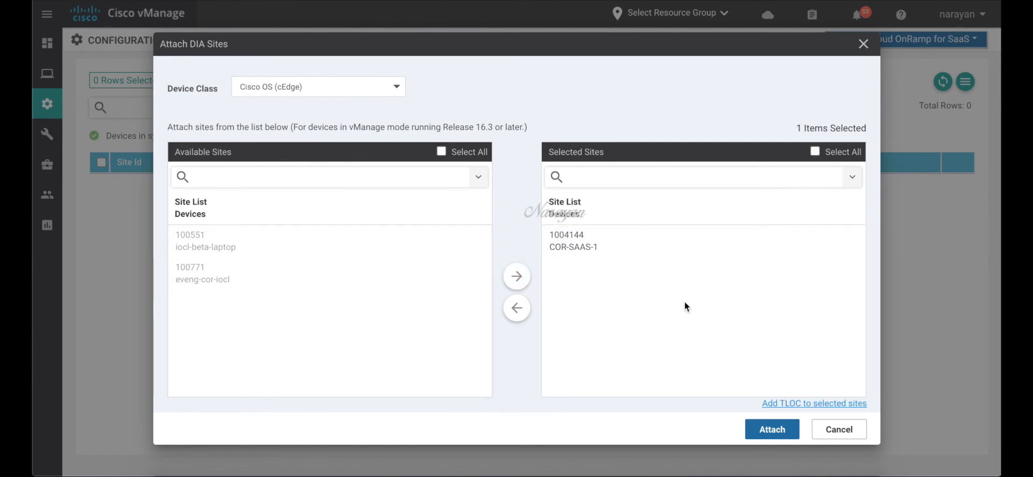
Enable load balancing on all DIA TLOCs with 10% loss, 50 ms latency and source IP based balancing, and attach the site.
left_click(813, 404)
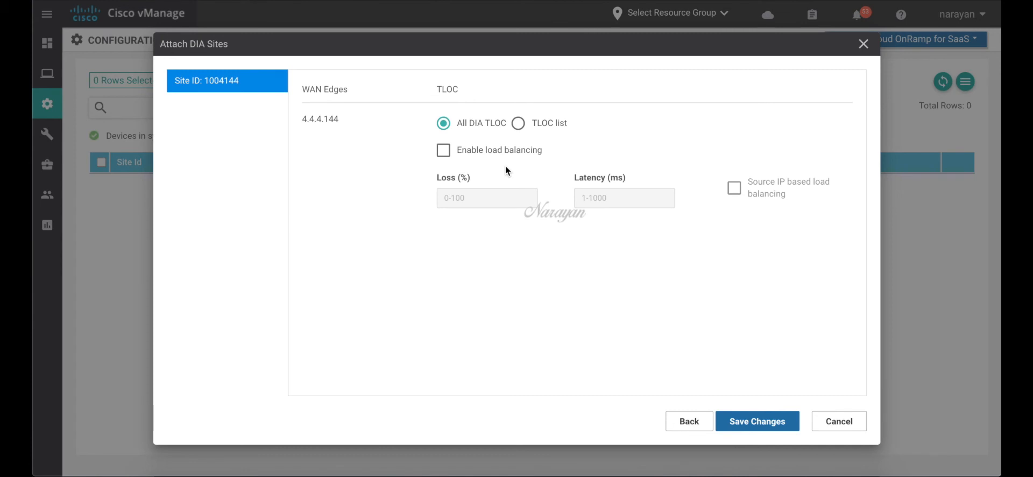
left_click(446, 155)
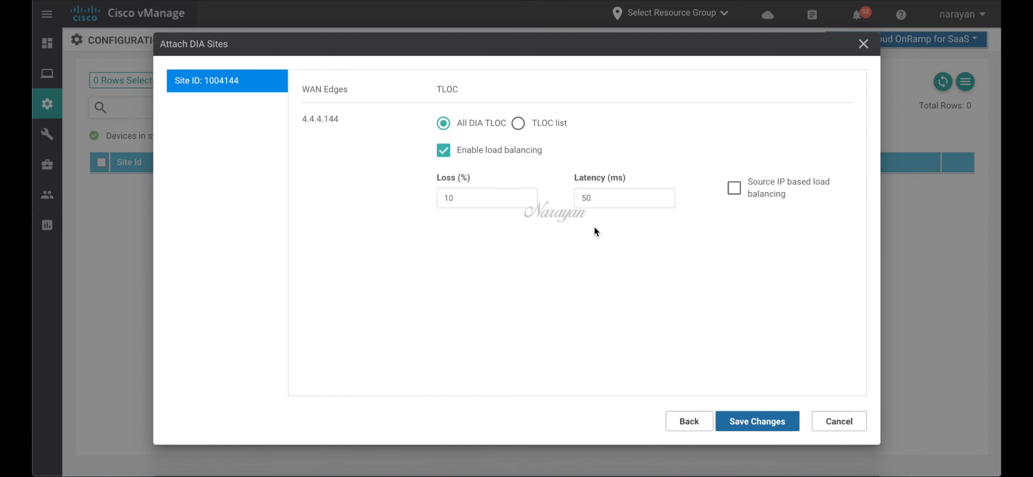
left_click(734, 188)
left_click(757, 421)
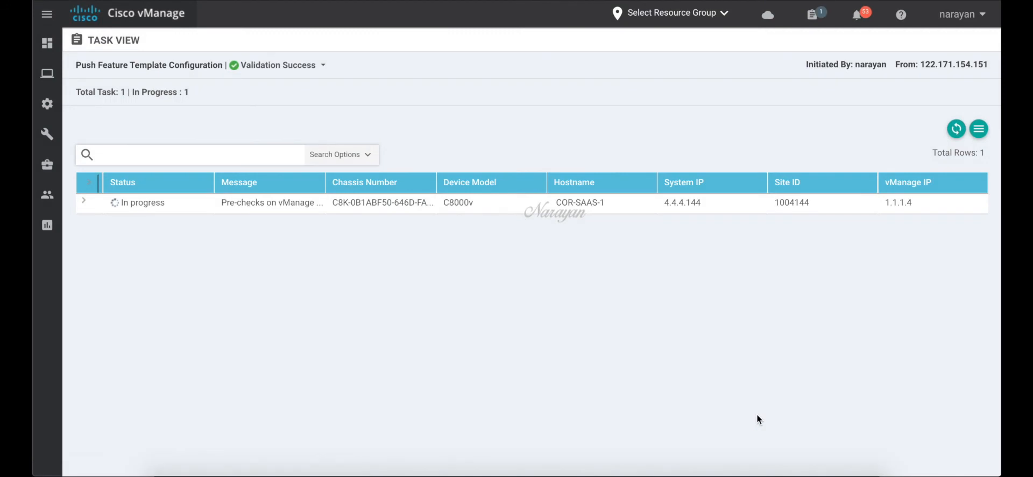
Return to the Cloud onRamp for SaaS overview and examine Amazon AWS's vQoE score history over the last 1 hour.
left_click(768, 15)
left_click(740, 49)
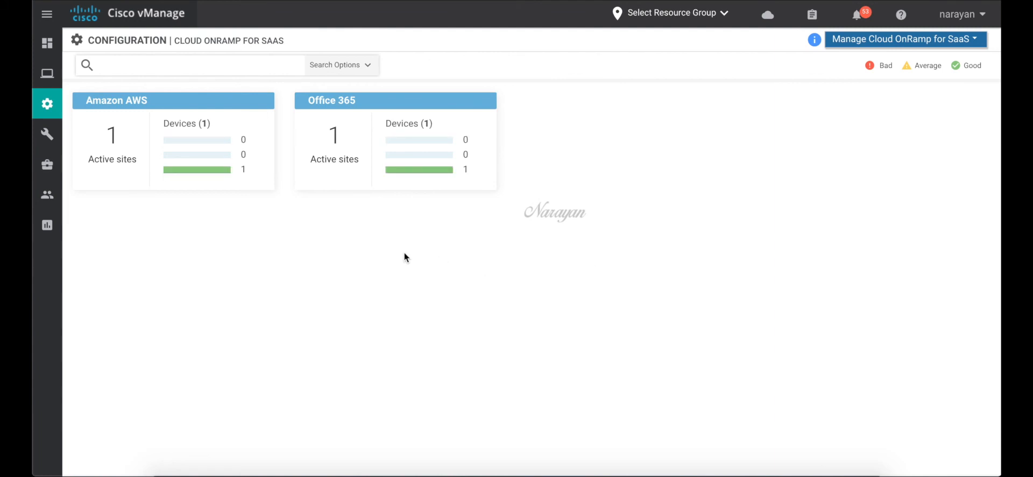
left_click(217, 161)
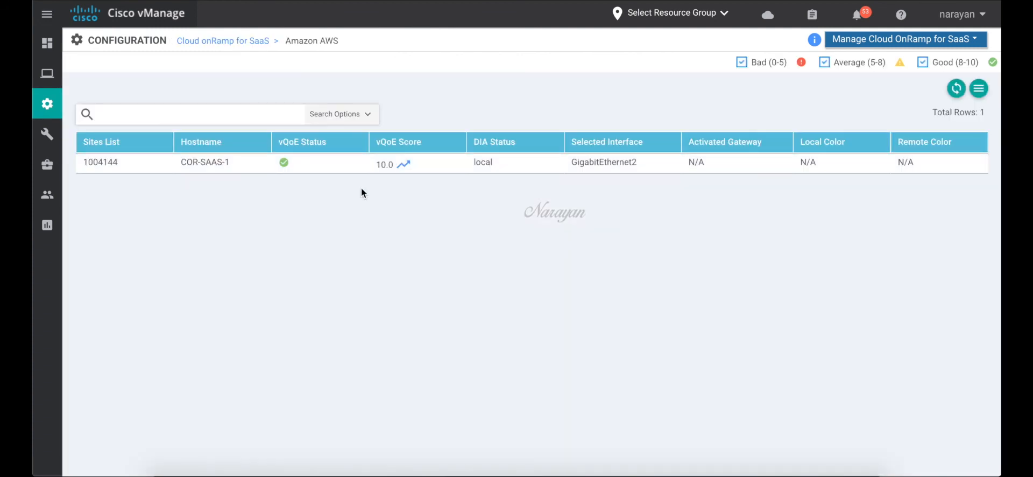
left_click(404, 165)
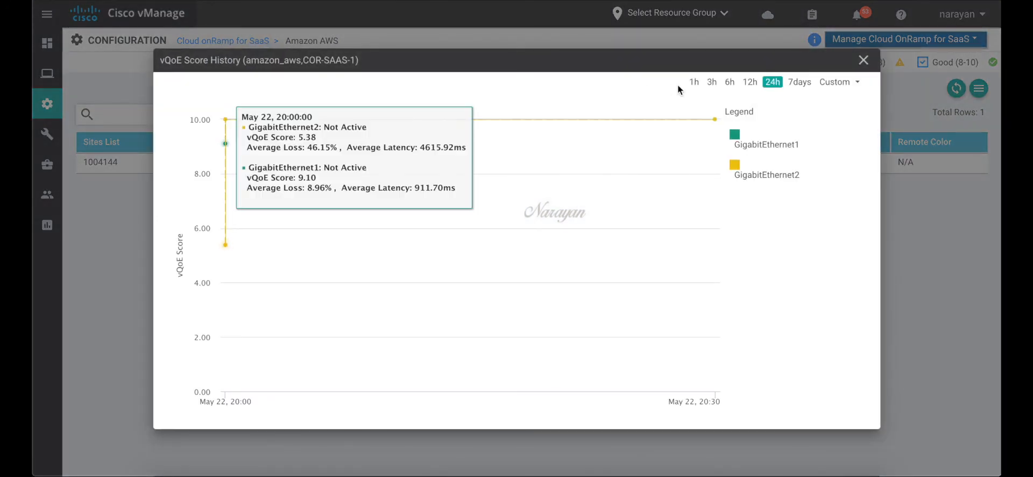
left_click(693, 84)
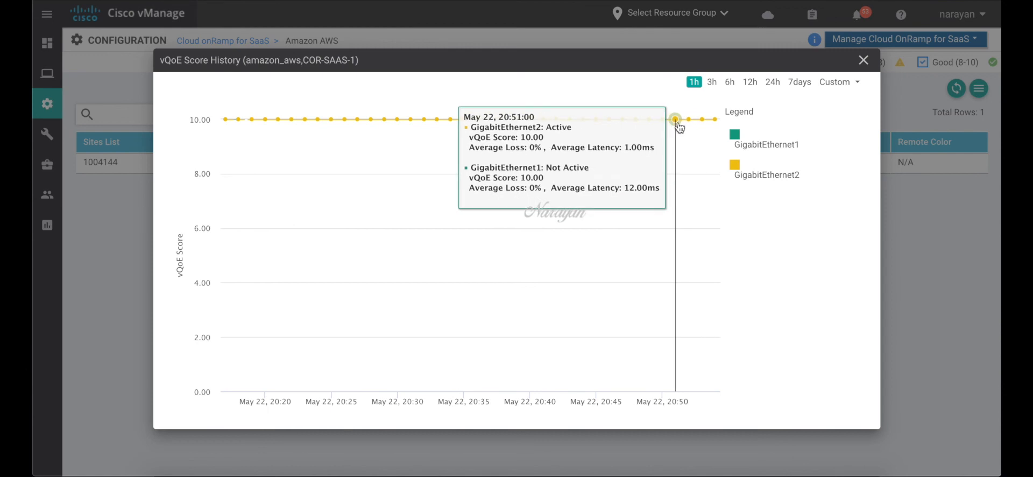
left_click(863, 60)
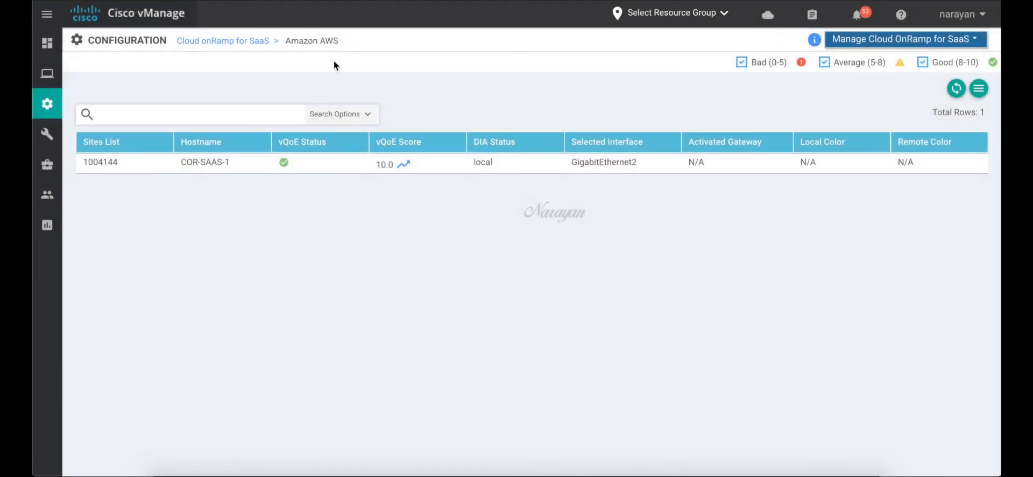
Examine the Office 365 vQoE score history for COR-SAAS-1 over the last 1 hour, comparing both interfaces.
left_click(242, 43)
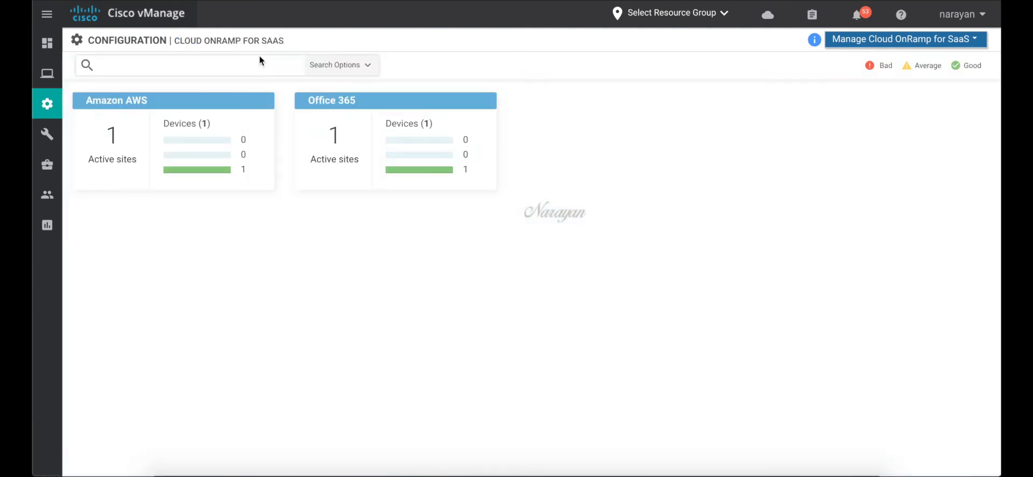
left_click(418, 152)
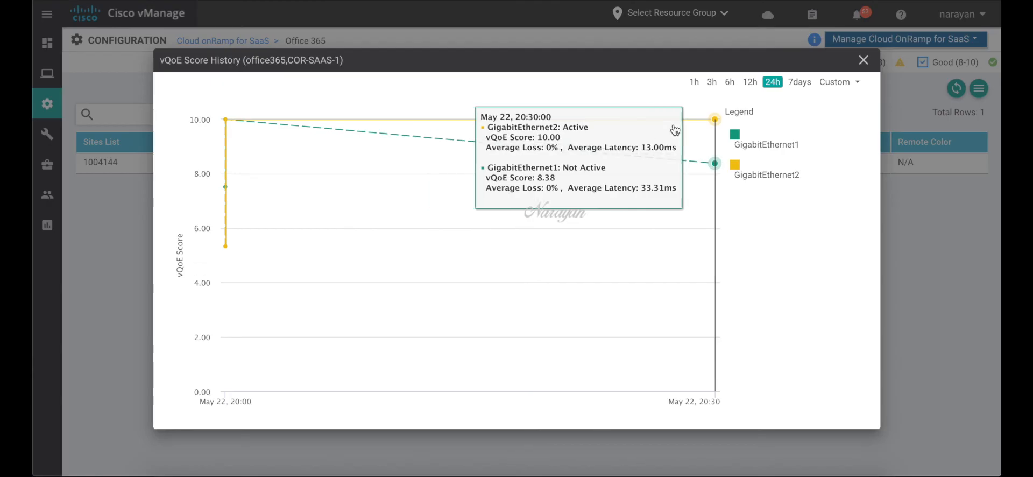
left_click(694, 82)
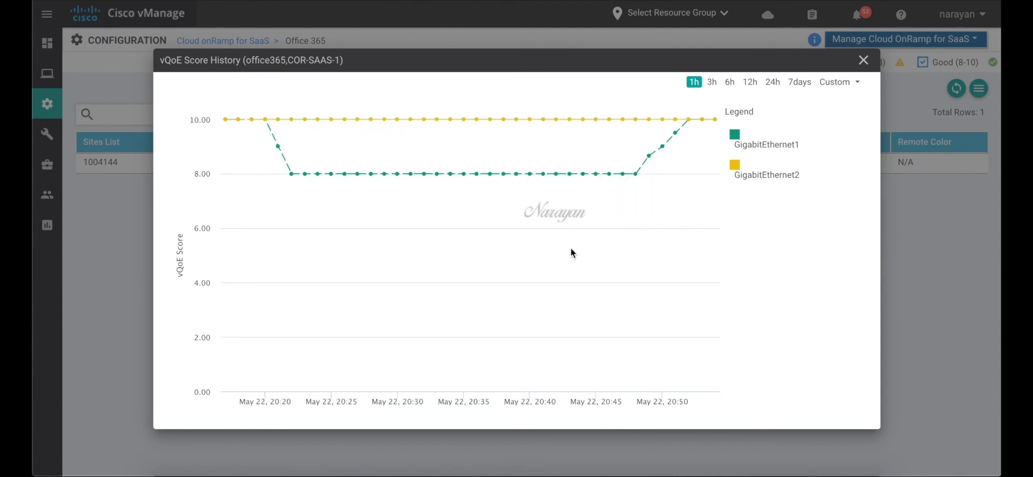
mouse_move(590, 172)
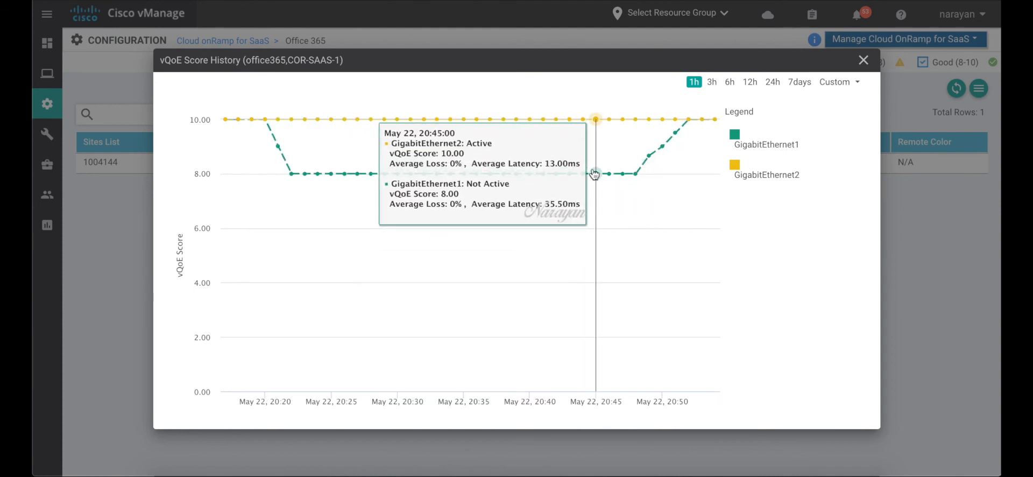